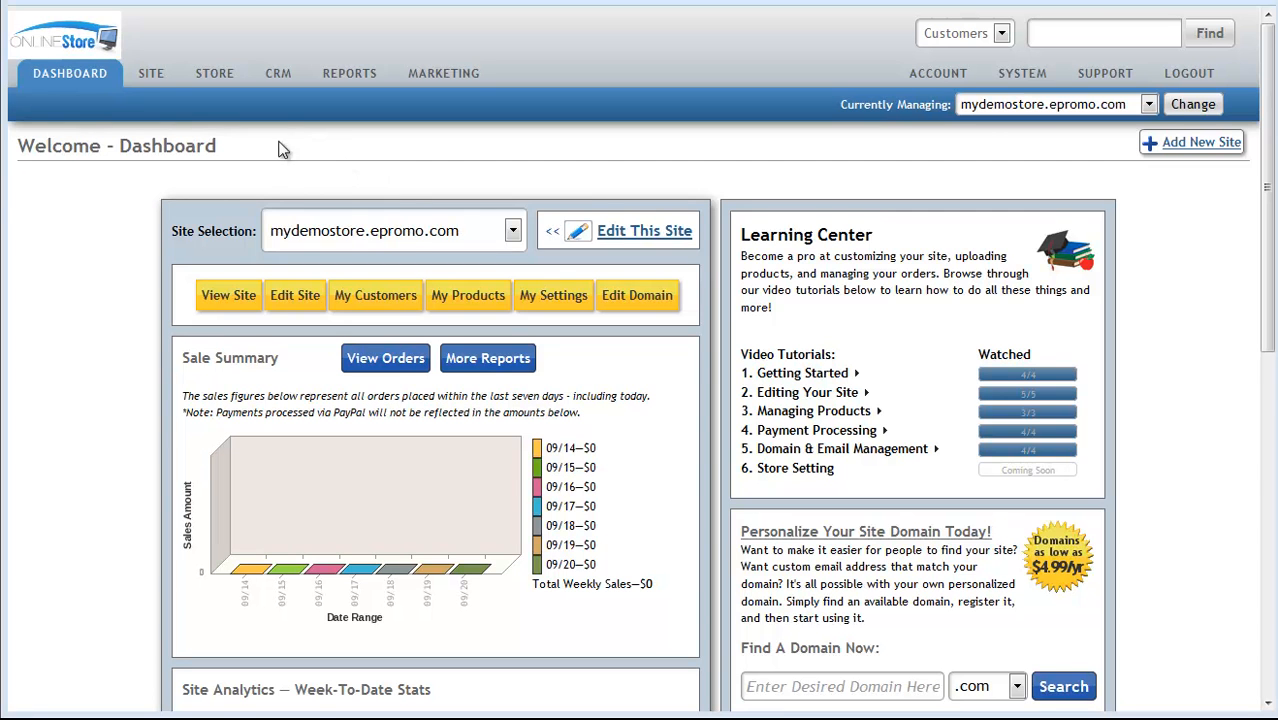
Step: Open the Sales Tax settings of the store from its My Settings page
click(555, 298)
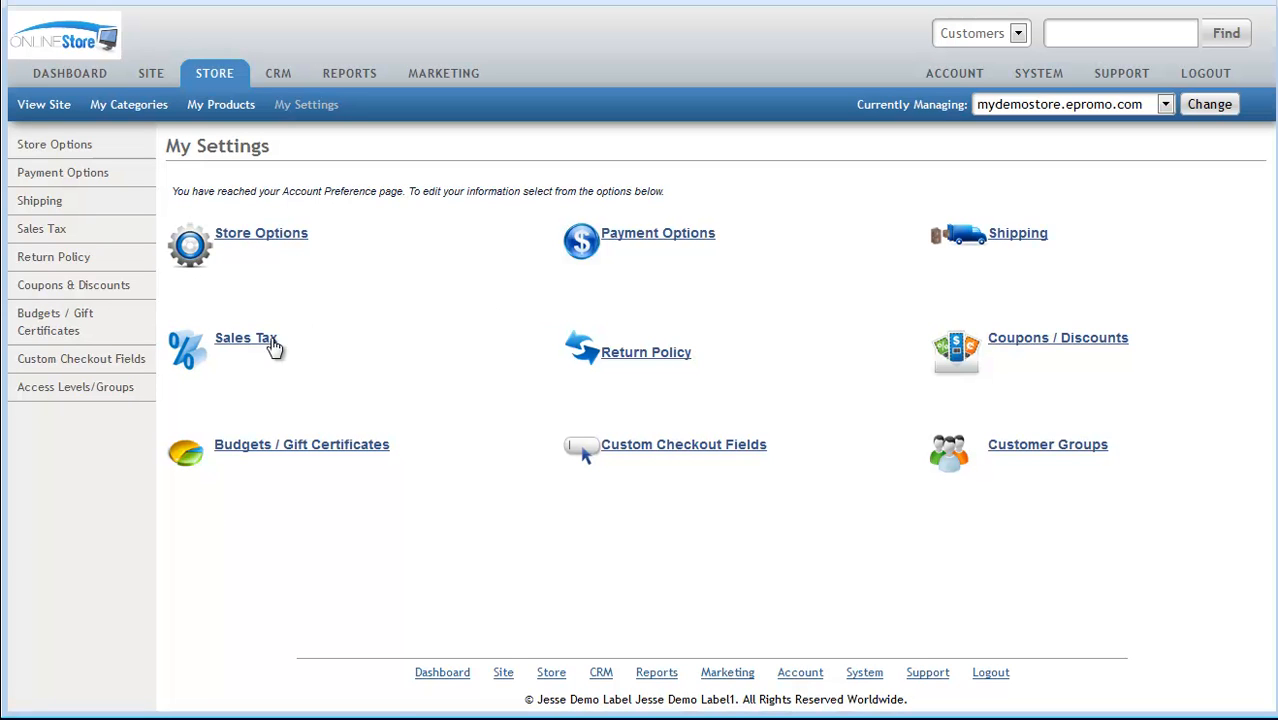
click(240, 345)
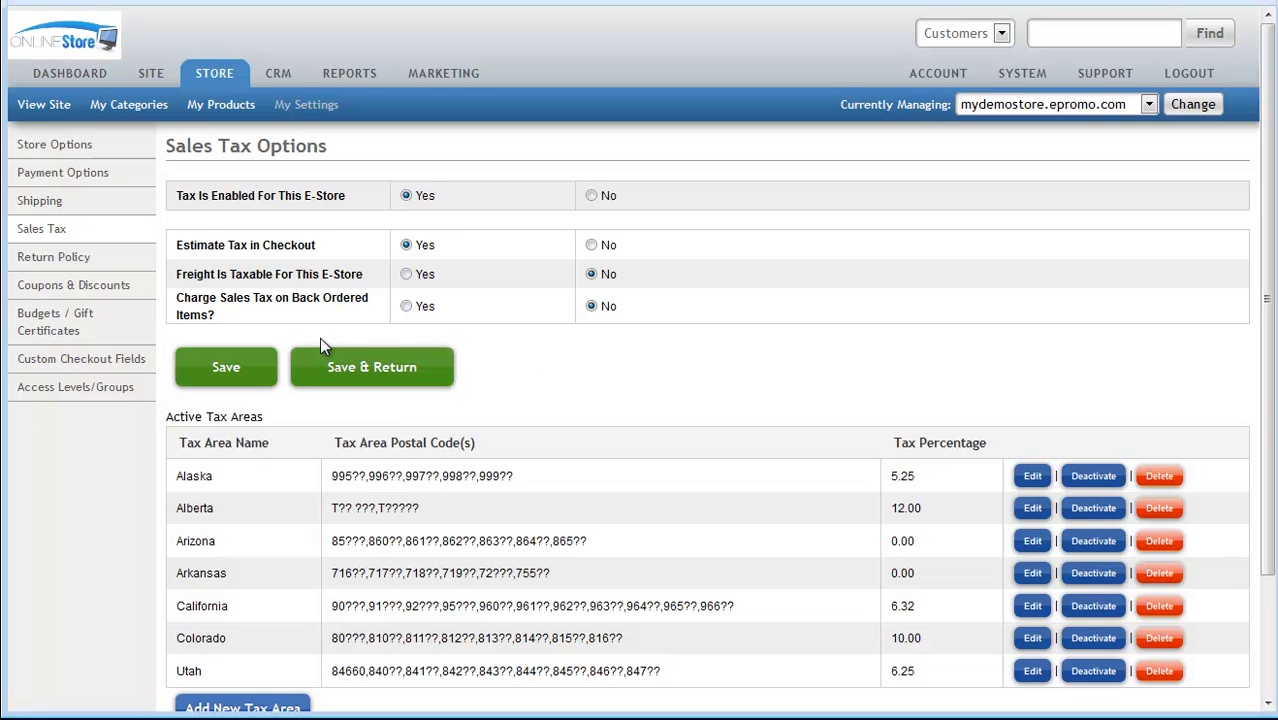
scroll(784, 428, down, 3)
scroll(786, 430, up, 3)
Step: Set store tax and checkout tax estimation to Yes, freight tax and back-order tax to No, and save the sales tax options
click(591, 196)
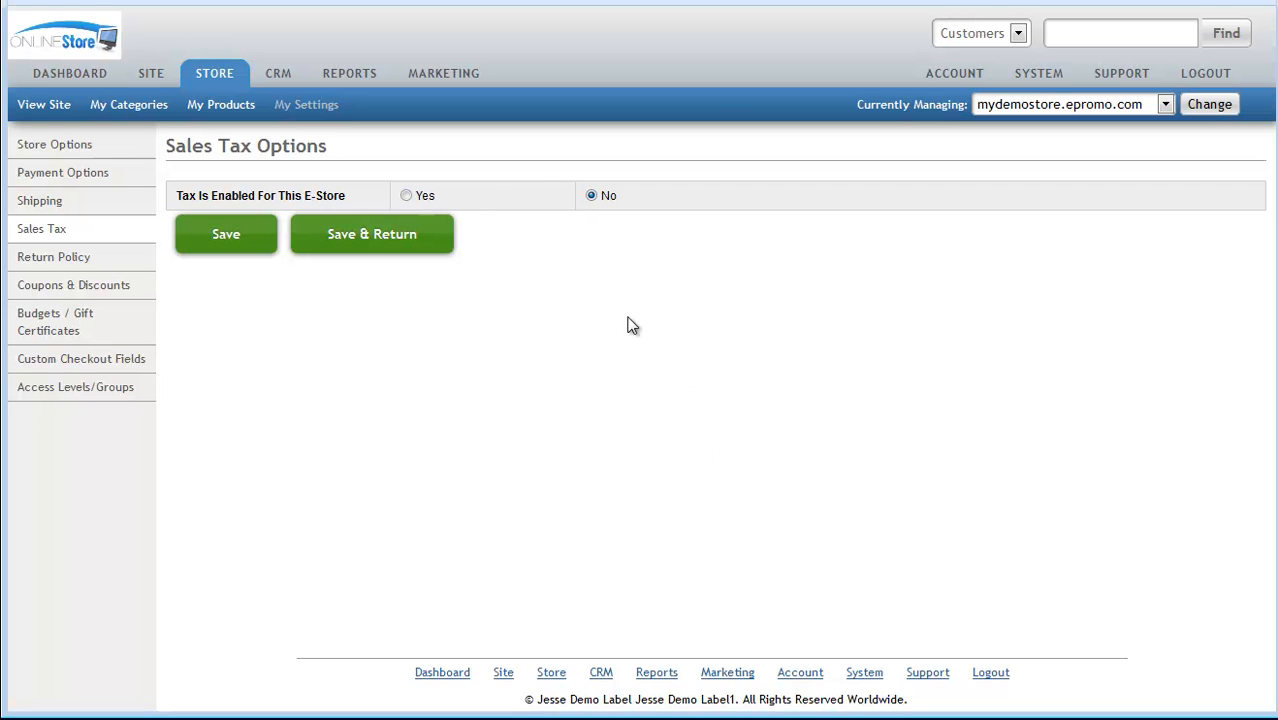
click(407, 197)
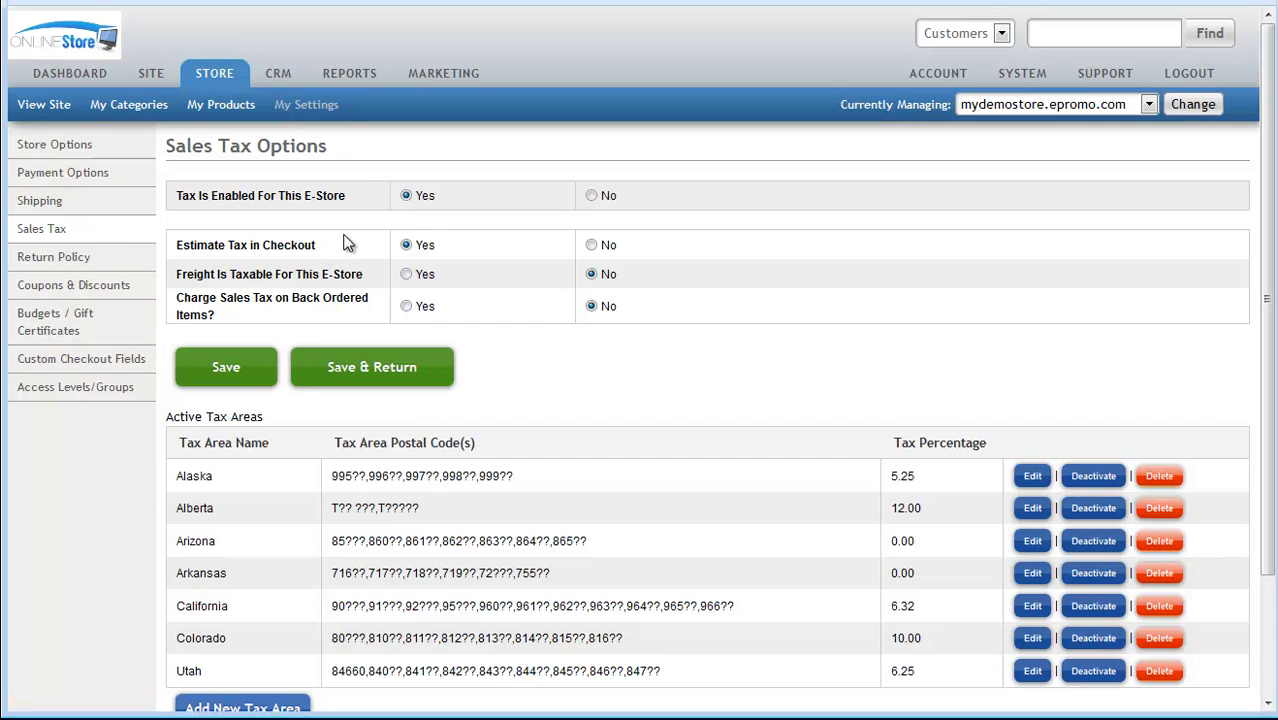
click(592, 246)
click(406, 245)
click(406, 276)
click(593, 278)
click(407, 277)
click(592, 276)
click(406, 308)
click(592, 306)
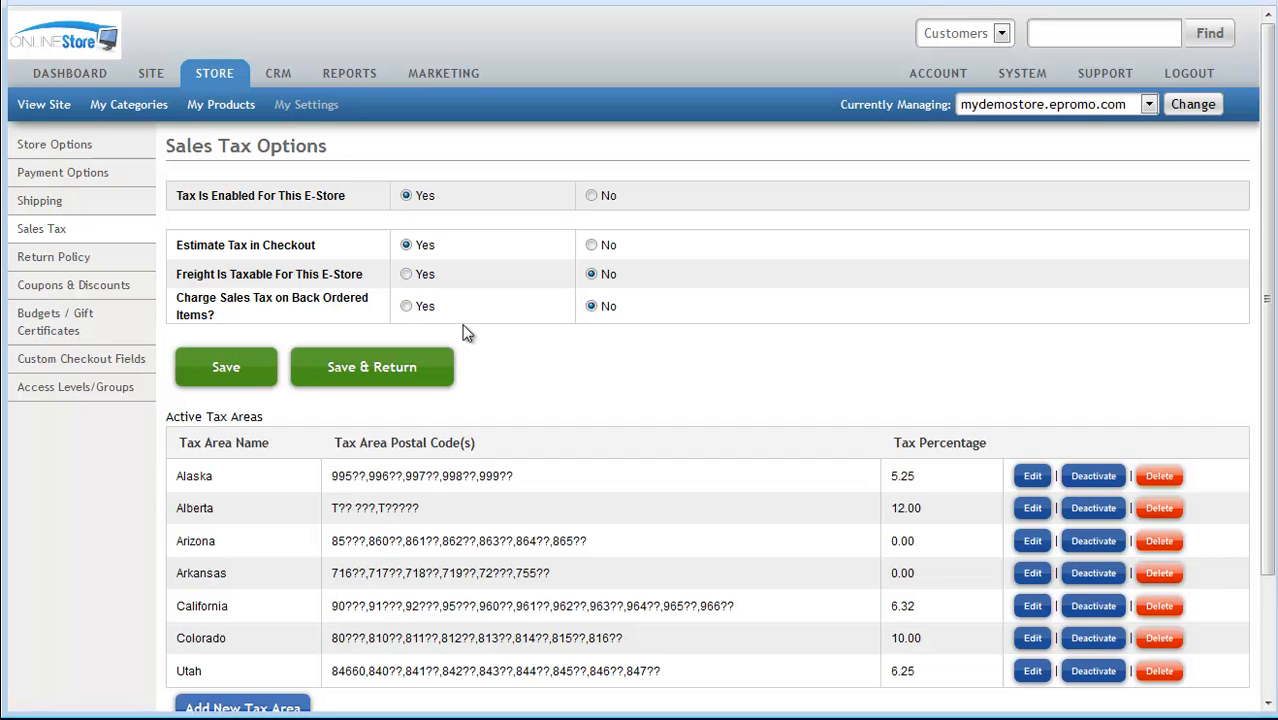
click(227, 369)
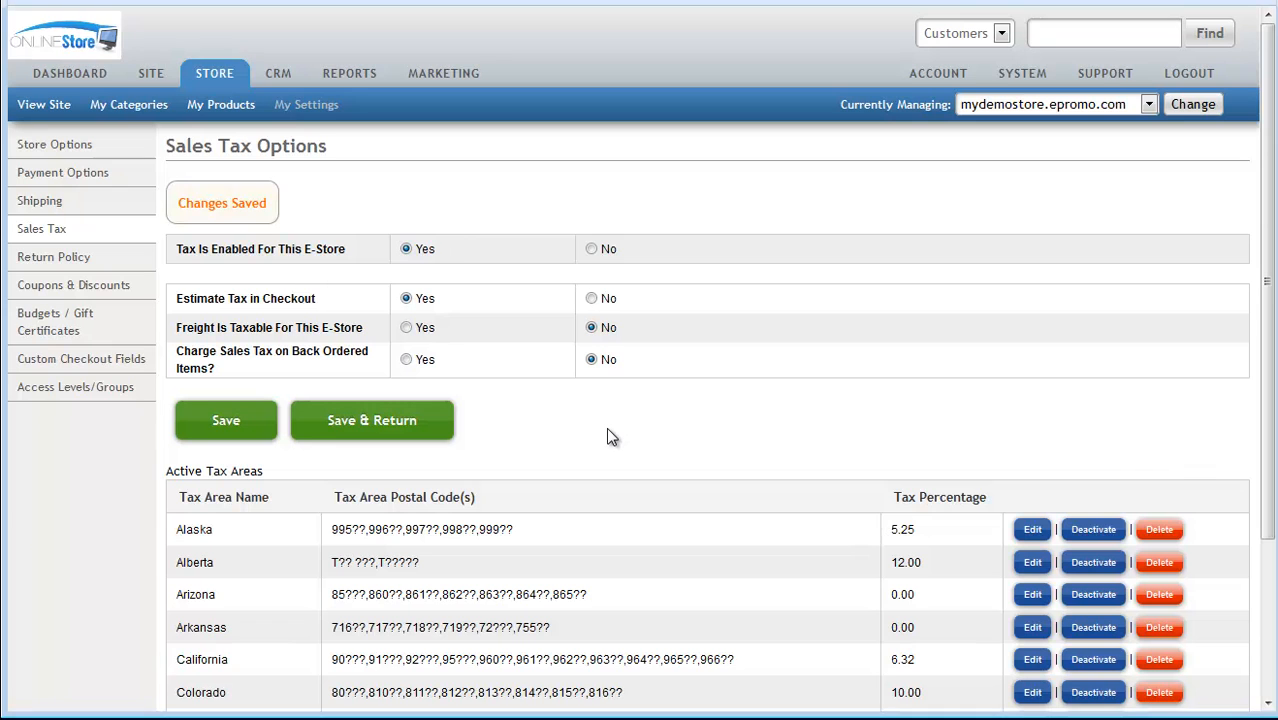
Step: Delete the Utah tax area from the active tax areas
scroll(606, 428, down, 1)
scroll(607, 430, down, 2)
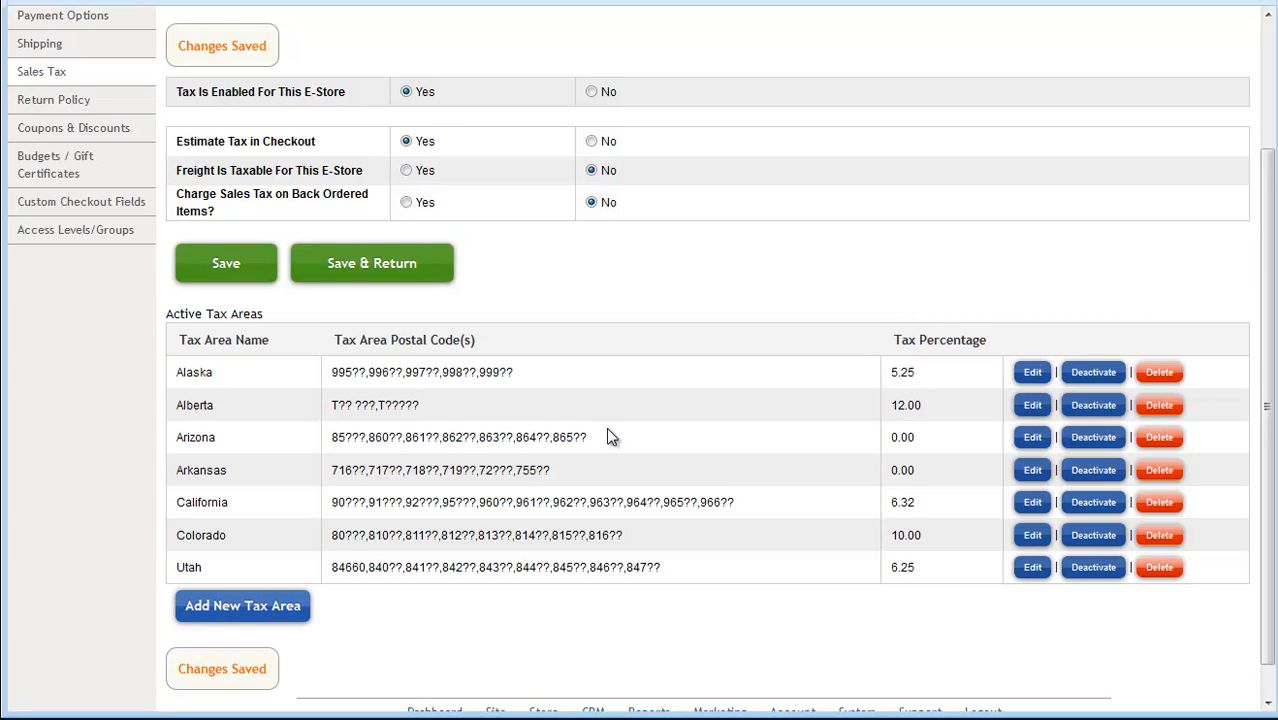
scroll(527, 478, down, 1)
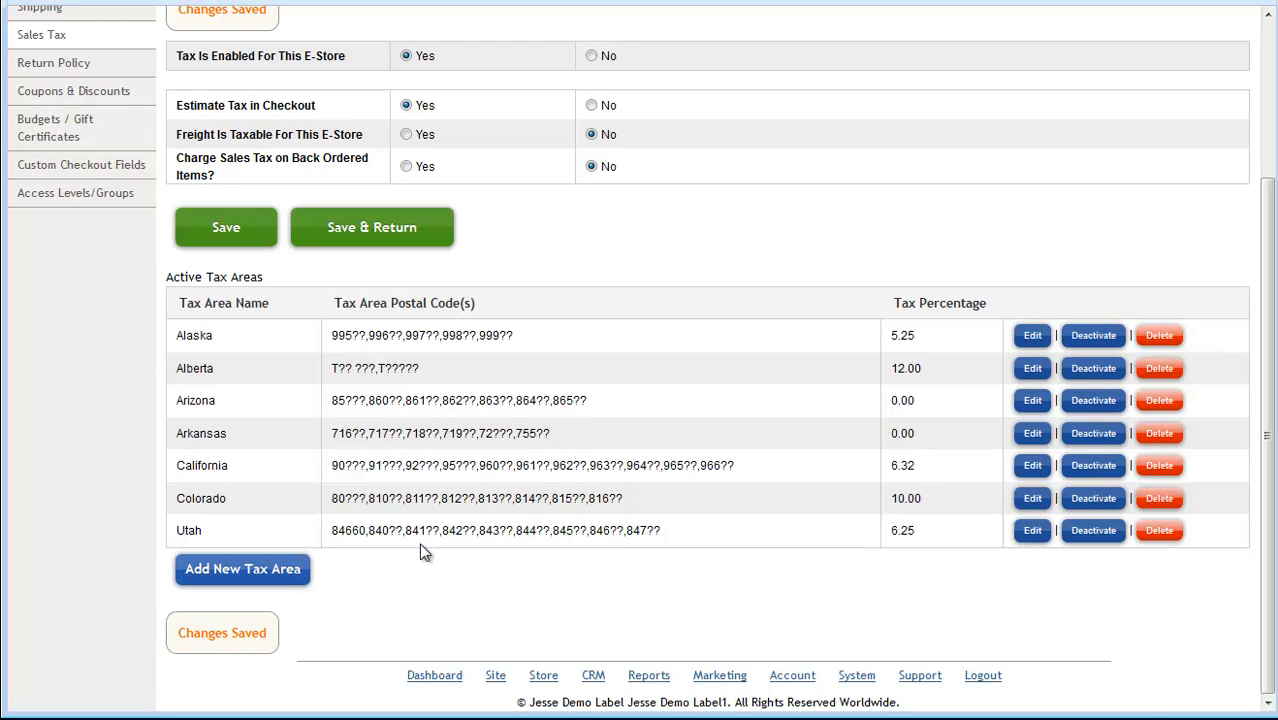
click(1161, 534)
click(802, 303)
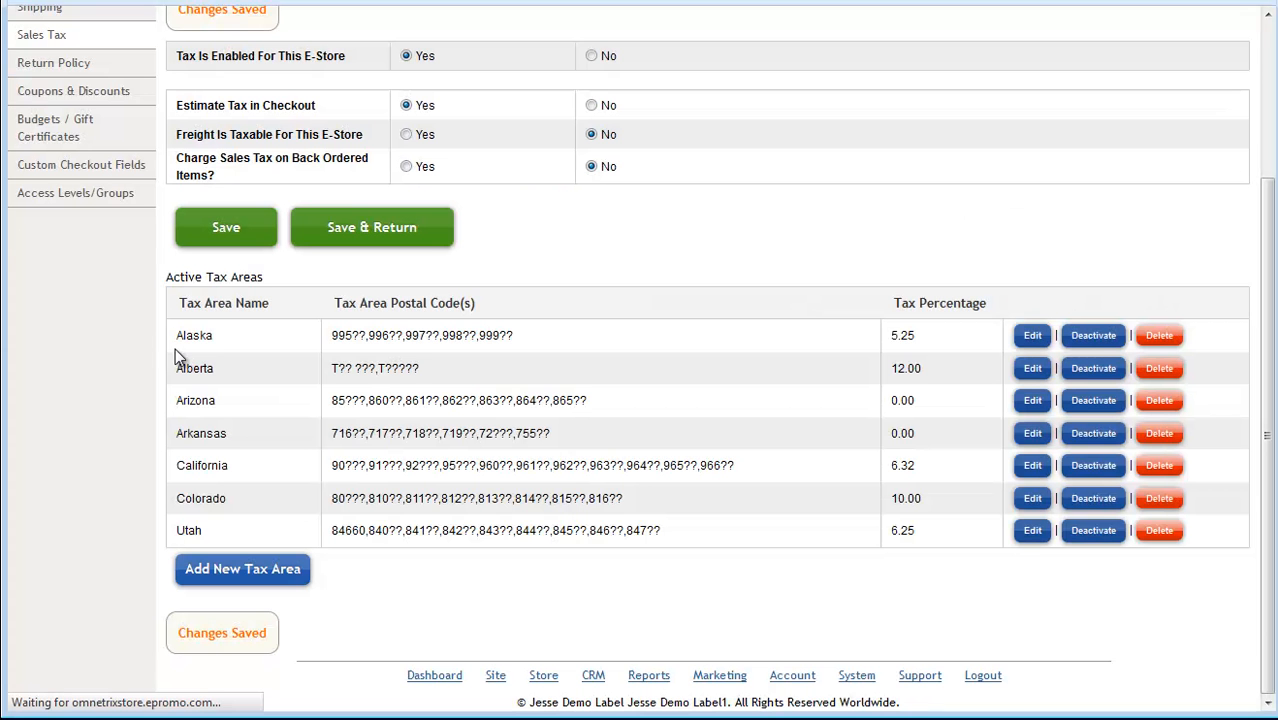
Step: Start adding a new tax area and pick the first Utah entry from the pre-loaded tax areas
scroll(360, 598, down, 2)
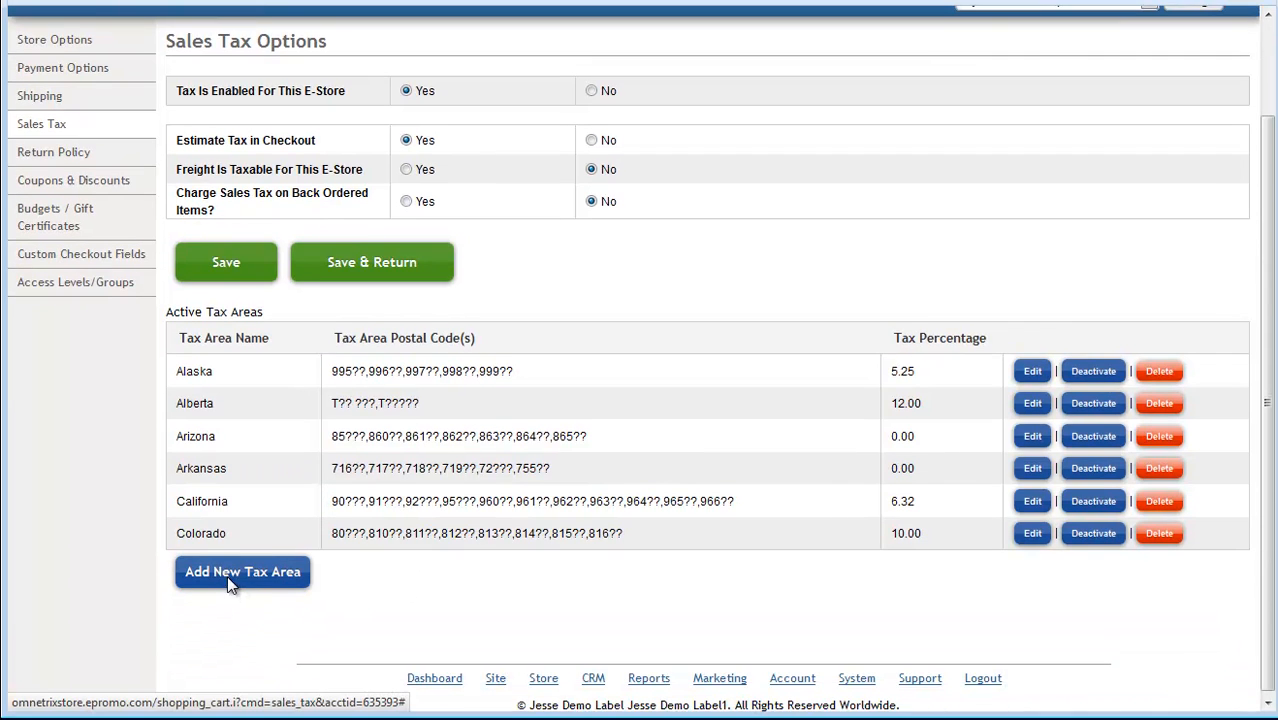
click(229, 582)
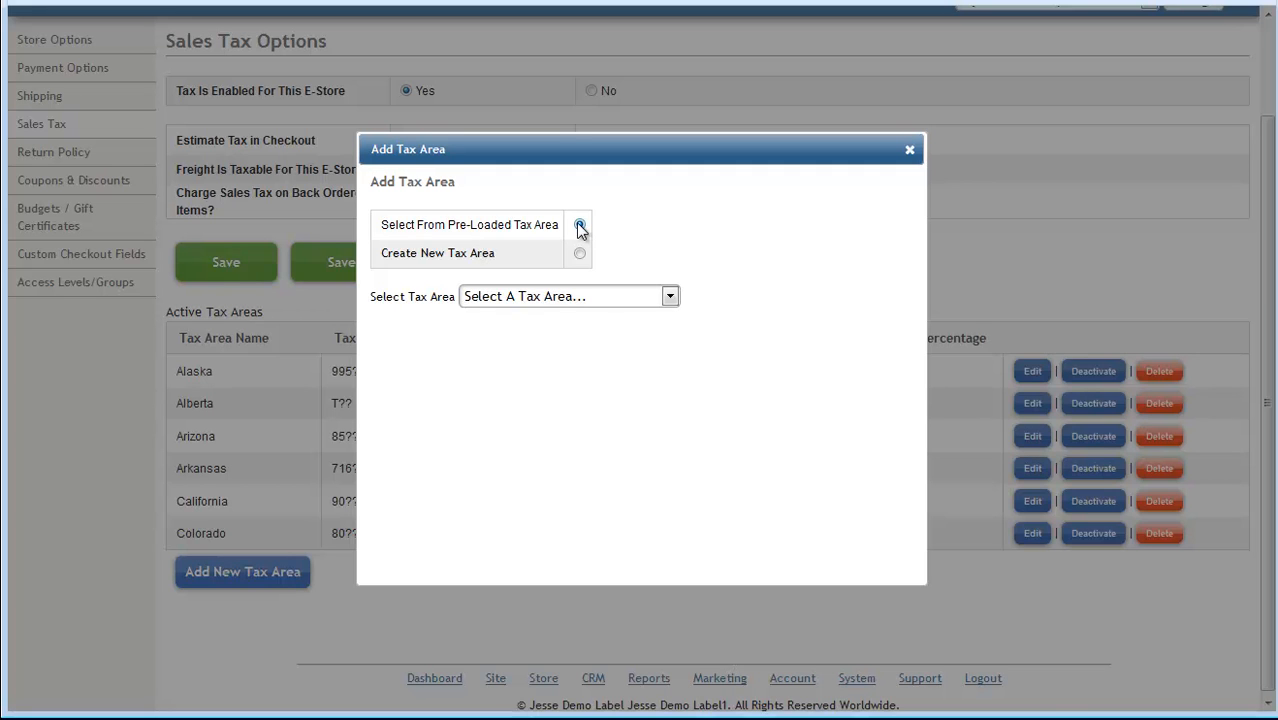
click(634, 295)
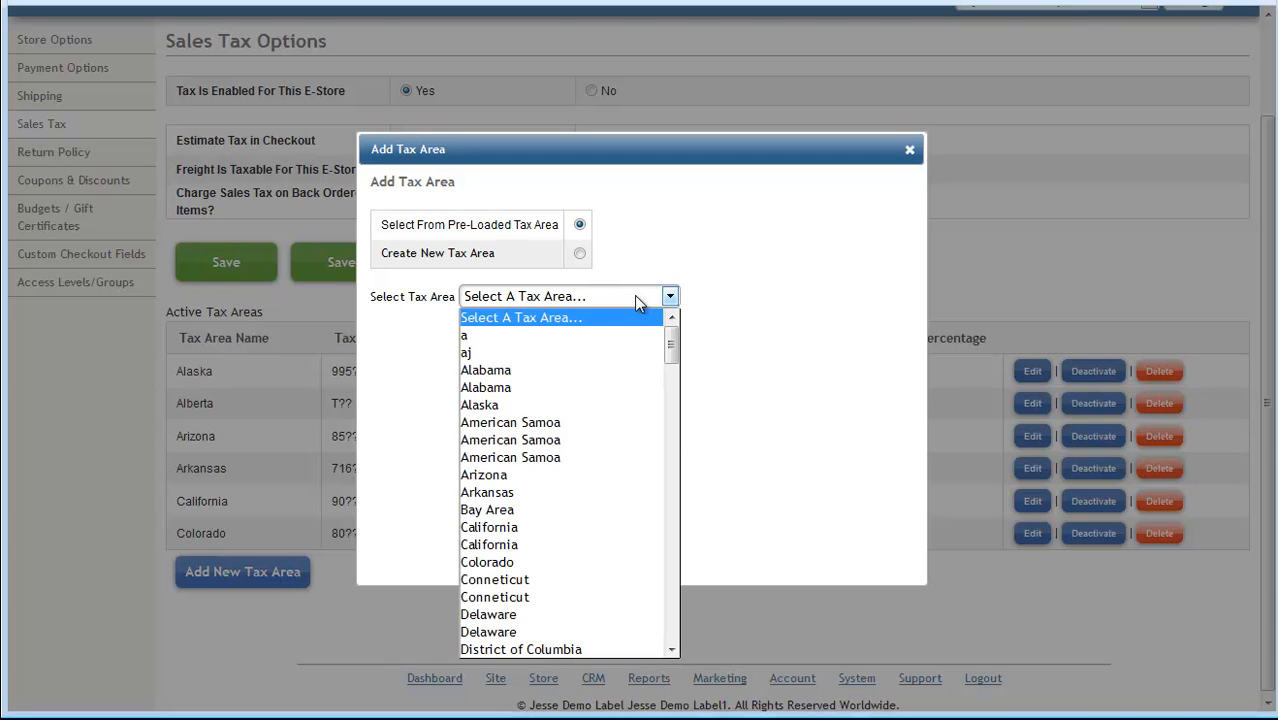
scroll(584, 550, down, 8)
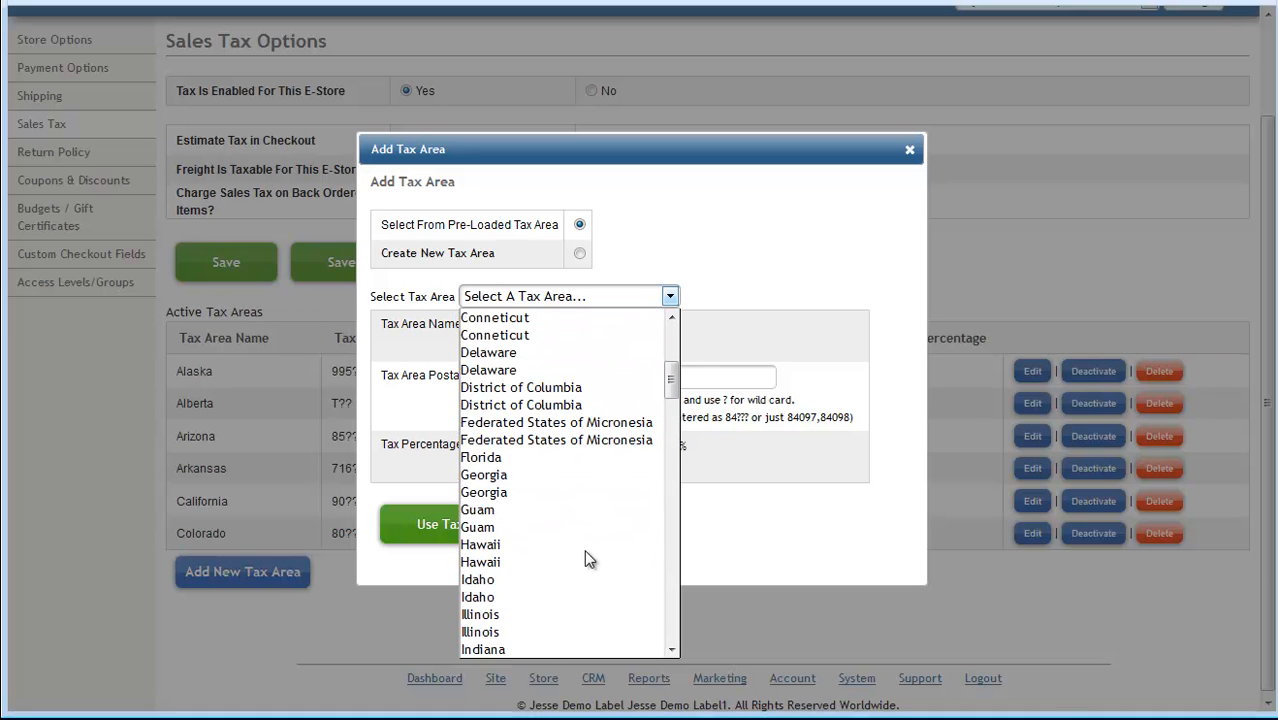
scroll(584, 550, down, 20)
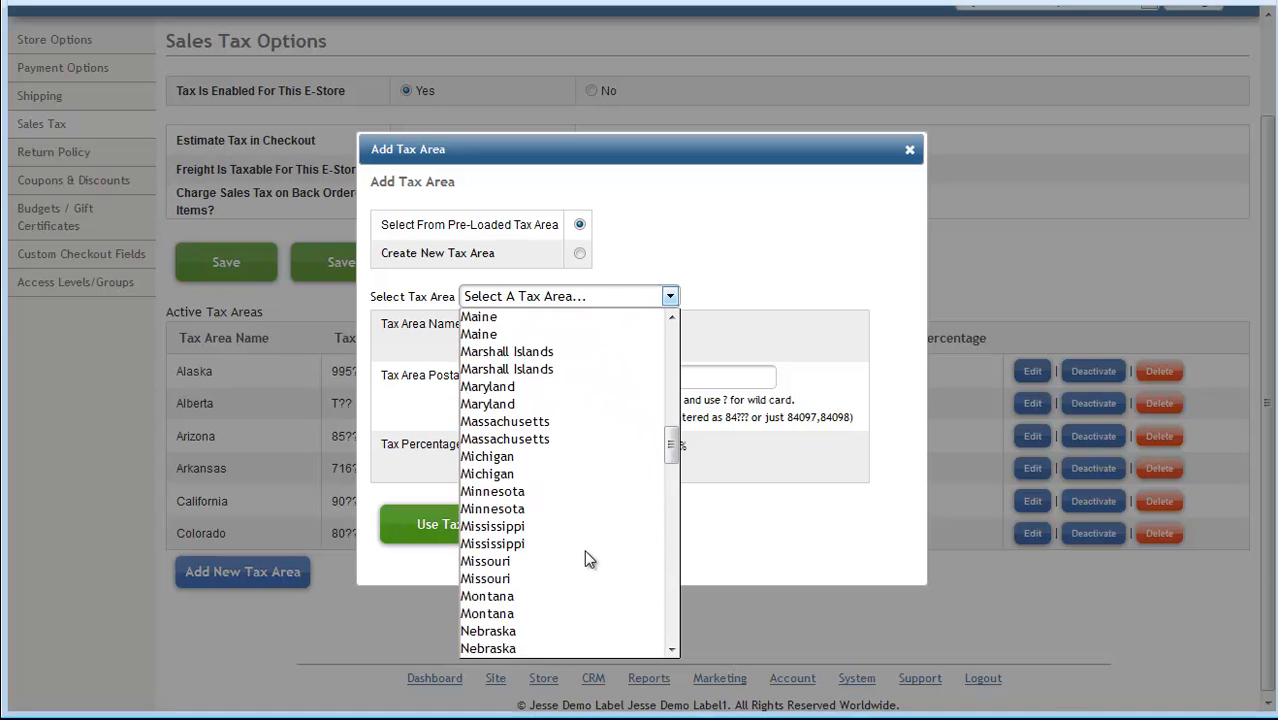
scroll(584, 558, down, 5)
scroll(584, 558, up, 7)
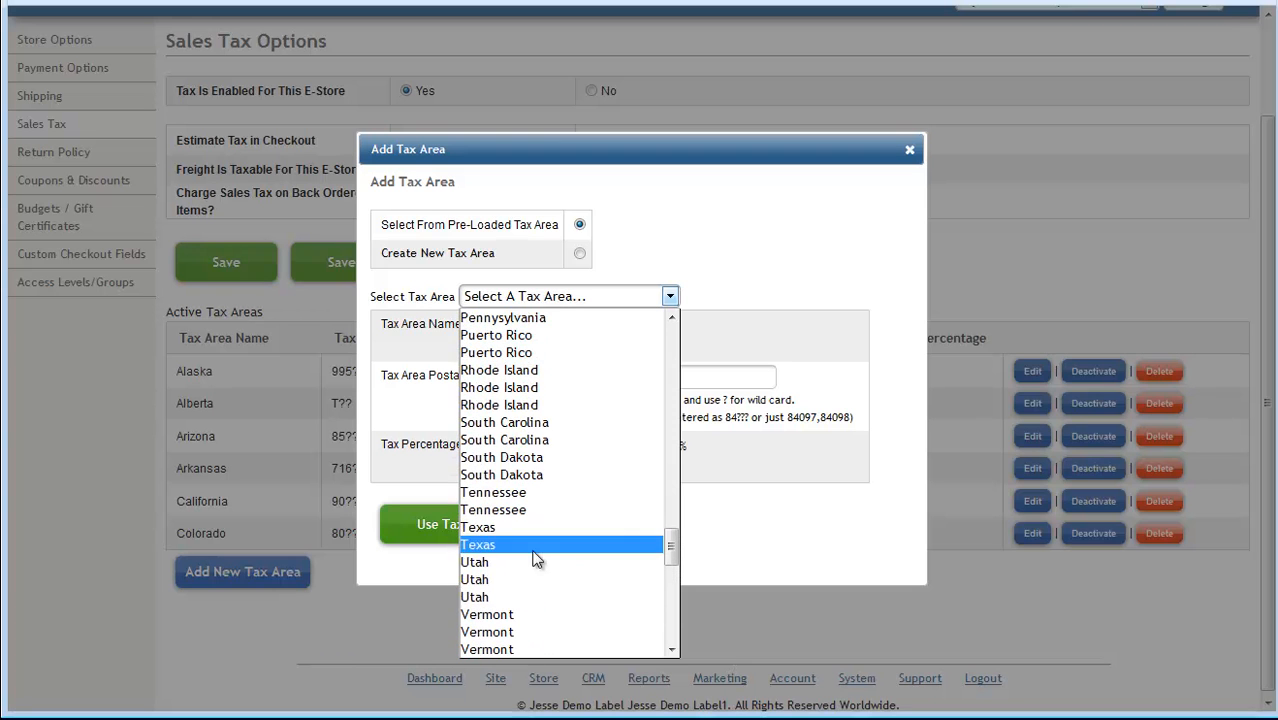
click(476, 563)
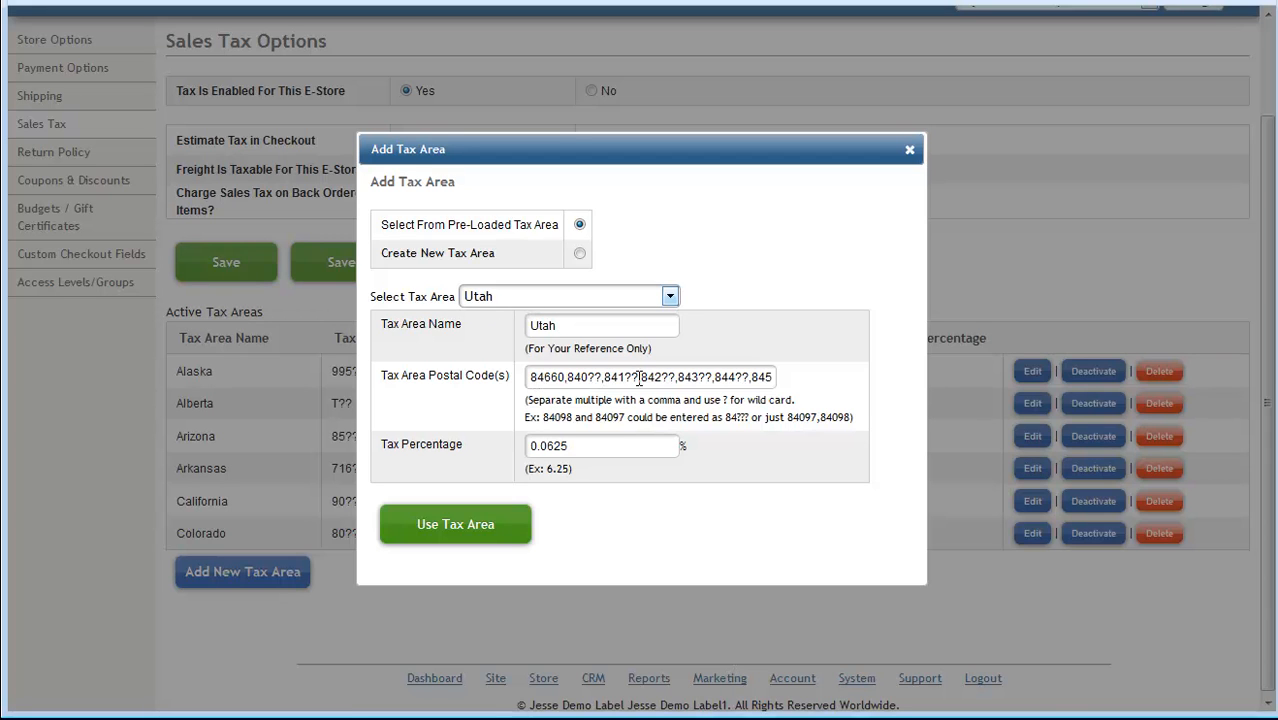
Step: Check the pre-filled Utah name and postal codes, and correct the tax percentage to 6.25
click(719, 378)
key(End)
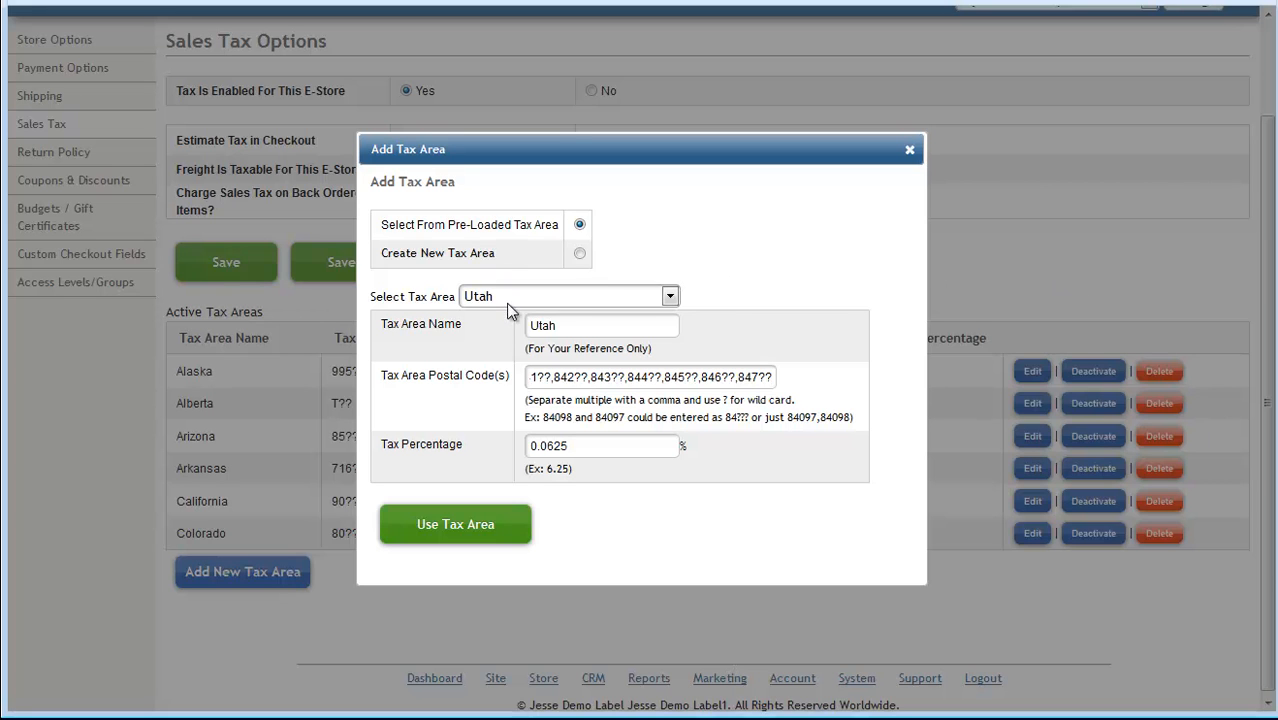
drag(564, 326, 528, 326)
drag(541, 377, 758, 377)
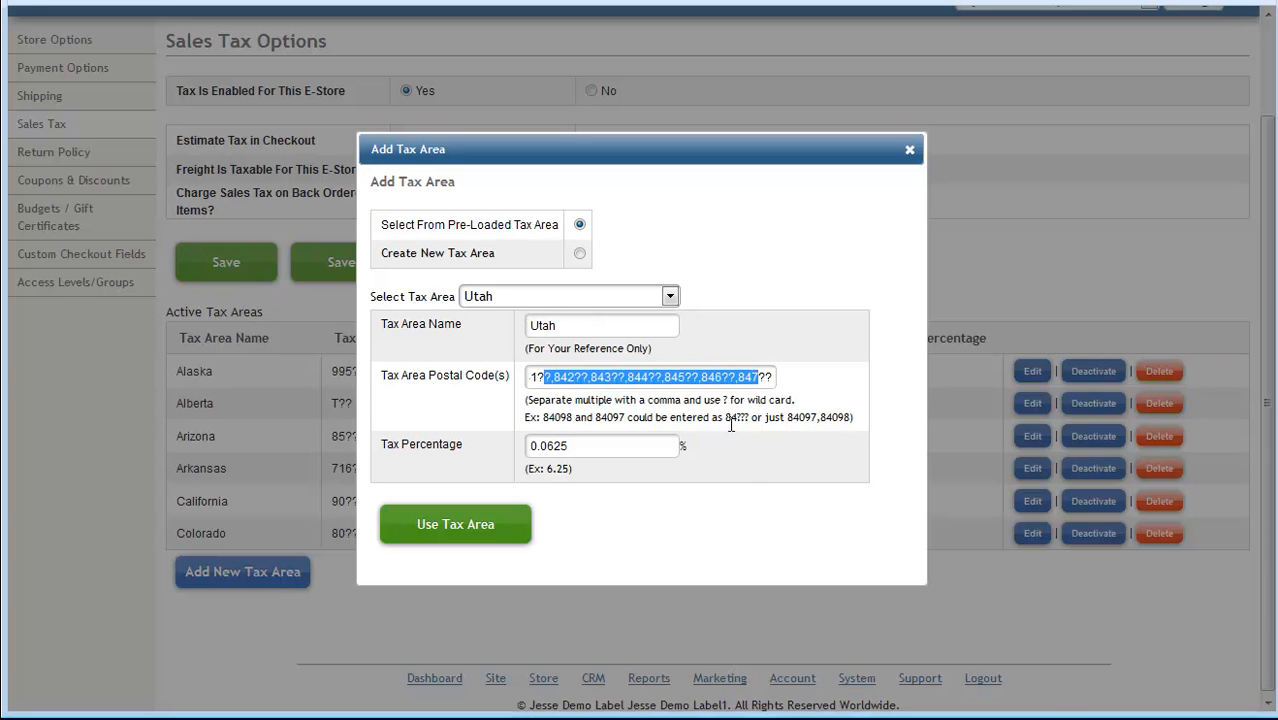
drag(578, 446, 531, 447)
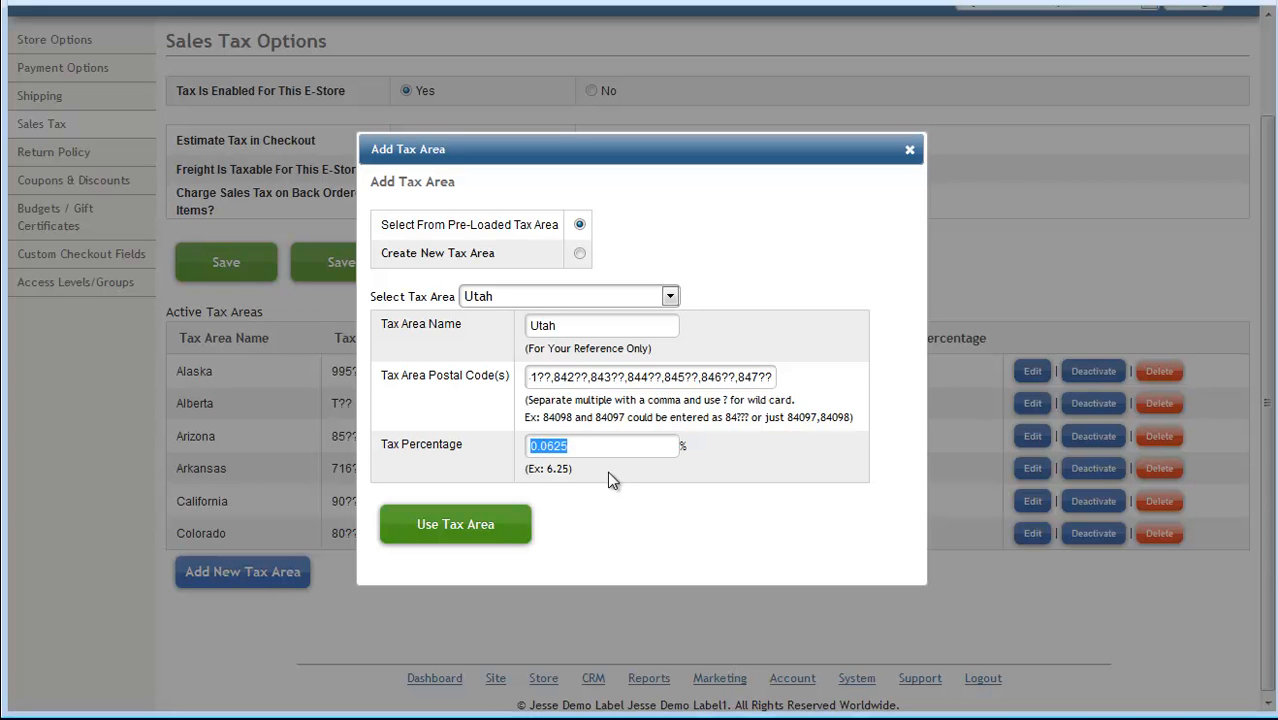
click(554, 445)
key(BackSpace)
key(BackSpace)
key(BackSpace)
key(BackSpace)
text(6.)
Step: Examine Utah's postal code patterns and the name, postal code and percentage fields of the Create New Tax Area option
key(Home)
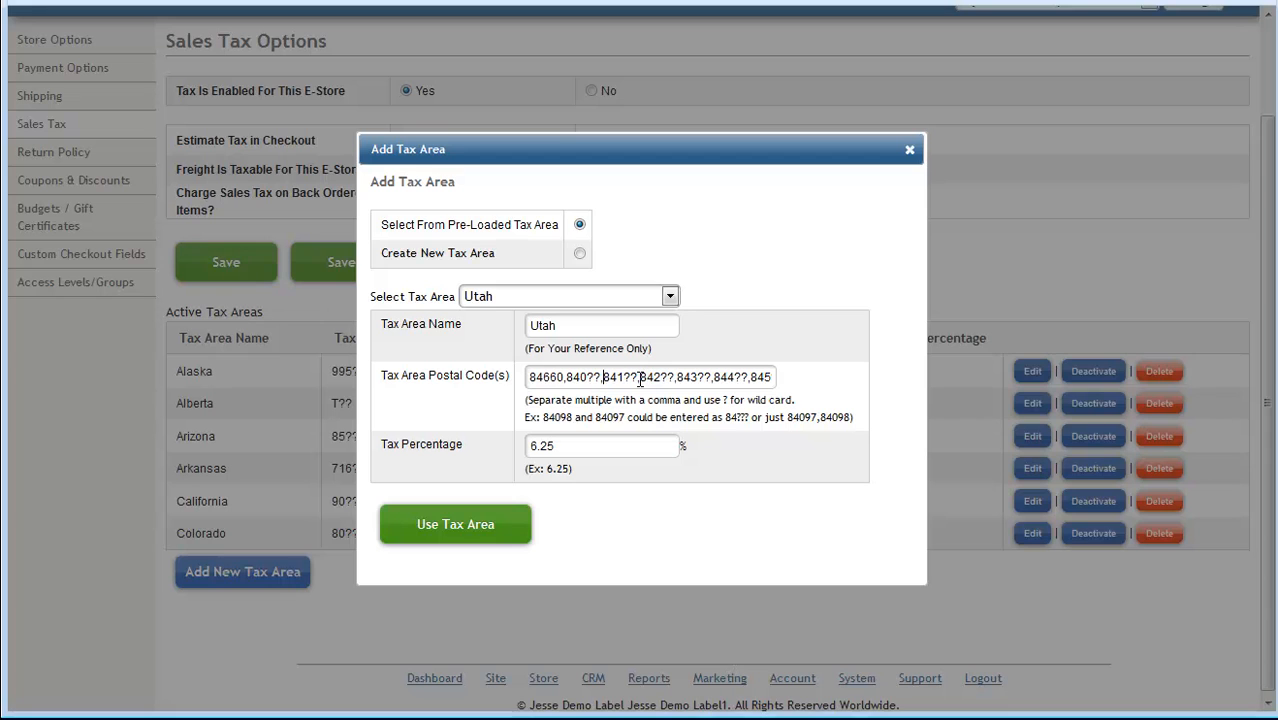
drag(641, 377, 674, 378)
click(664, 379)
click(580, 254)
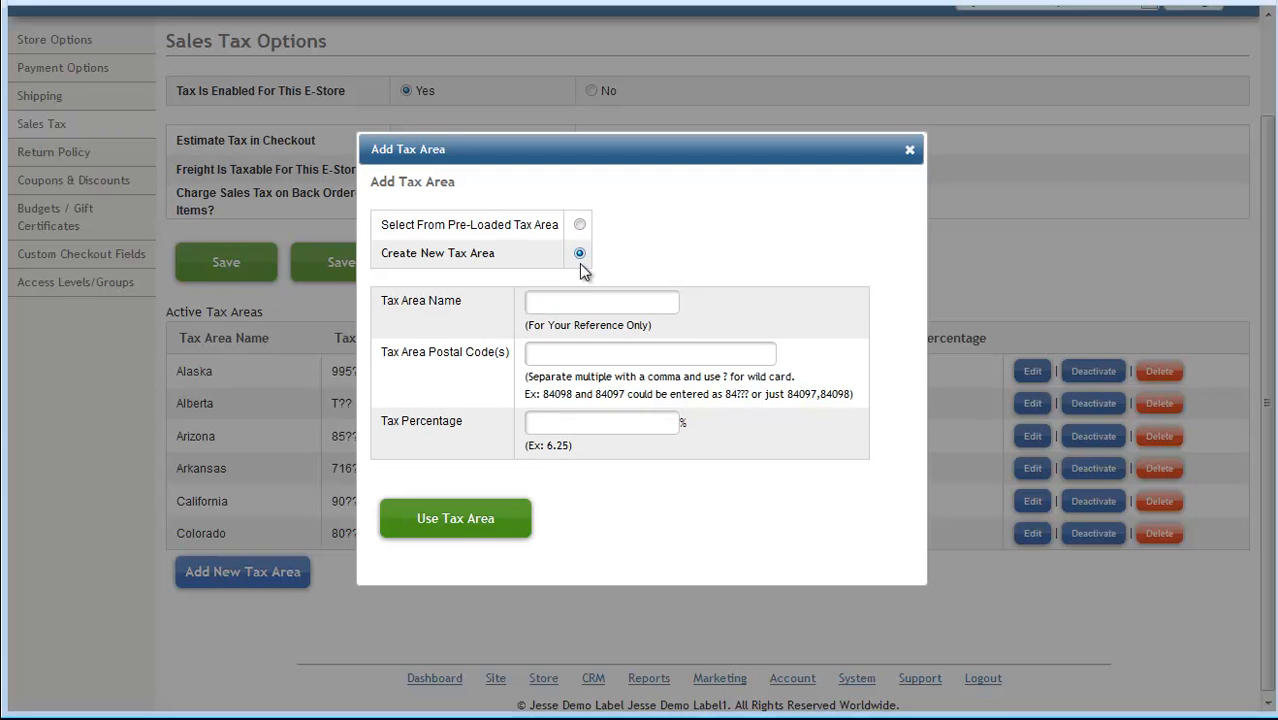
click(578, 225)
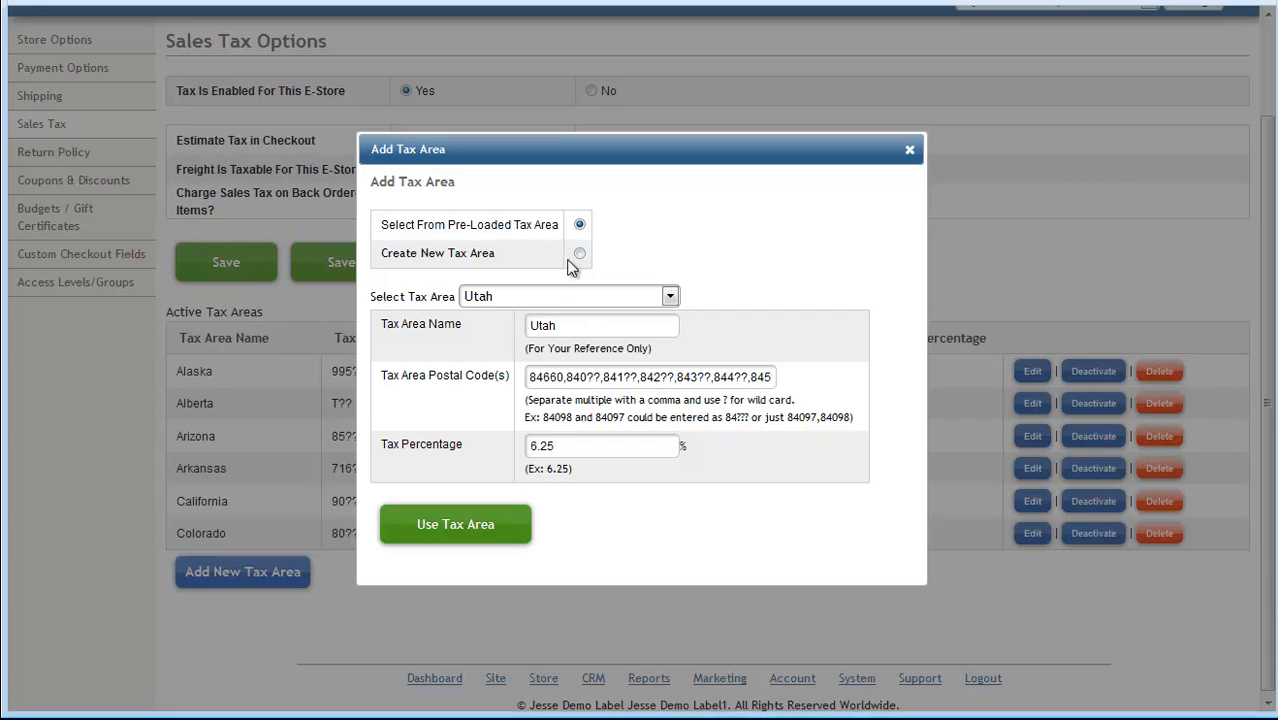
click(580, 254)
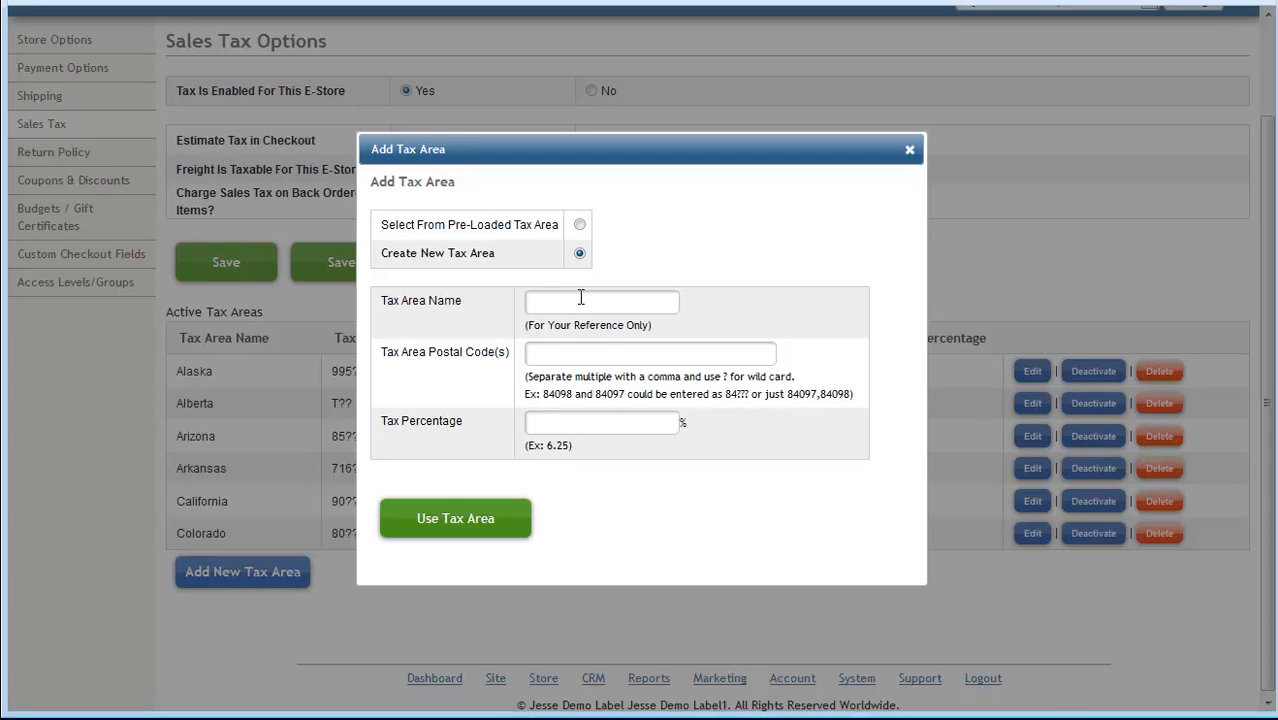
click(550, 305)
click(548, 353)
click(558, 425)
Step: Return to the pre-loaded Utah tax area and add it to the store's active tax areas
click(579, 226)
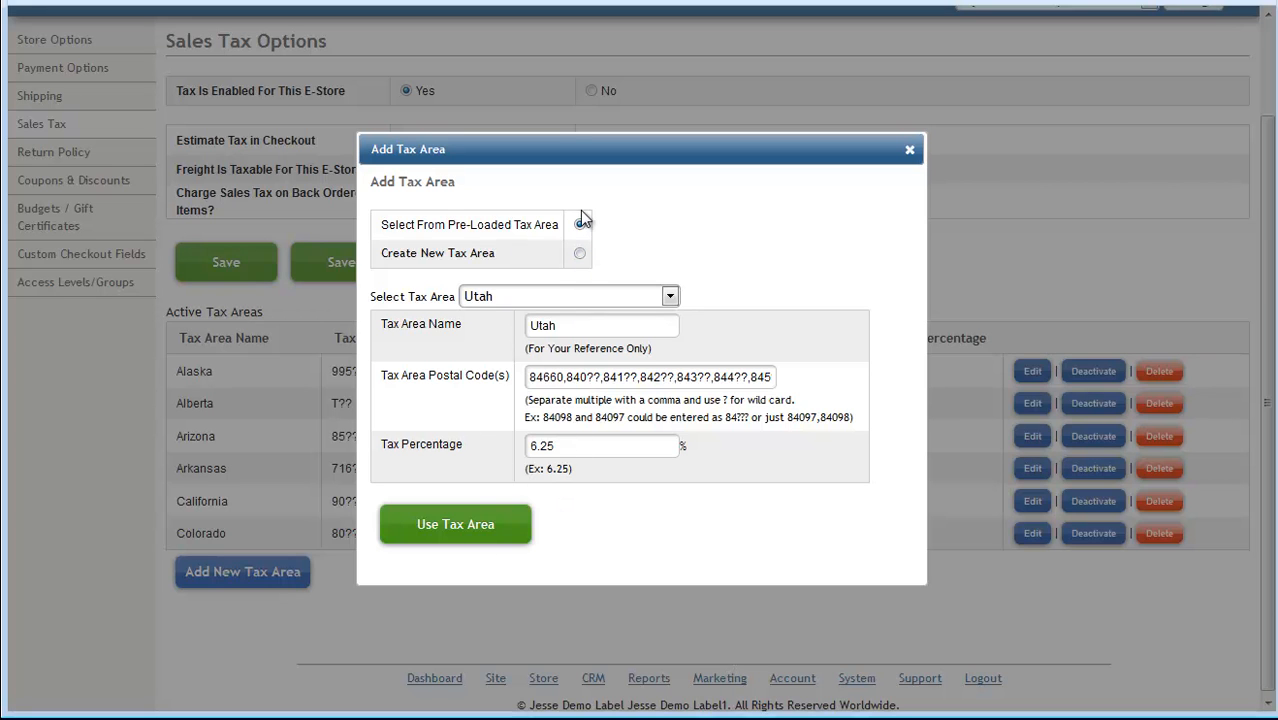
click(459, 528)
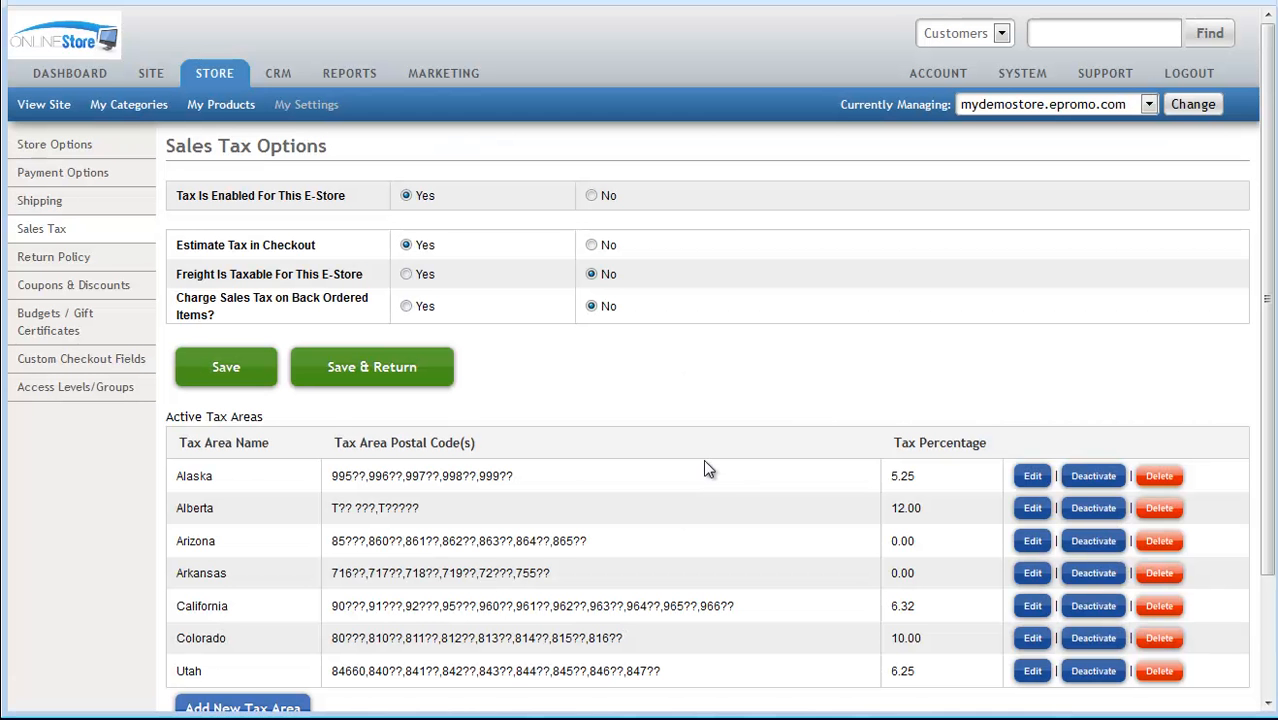
scroll(704, 462, down, 1)
drag(177, 618, 668, 625)
click(781, 669)
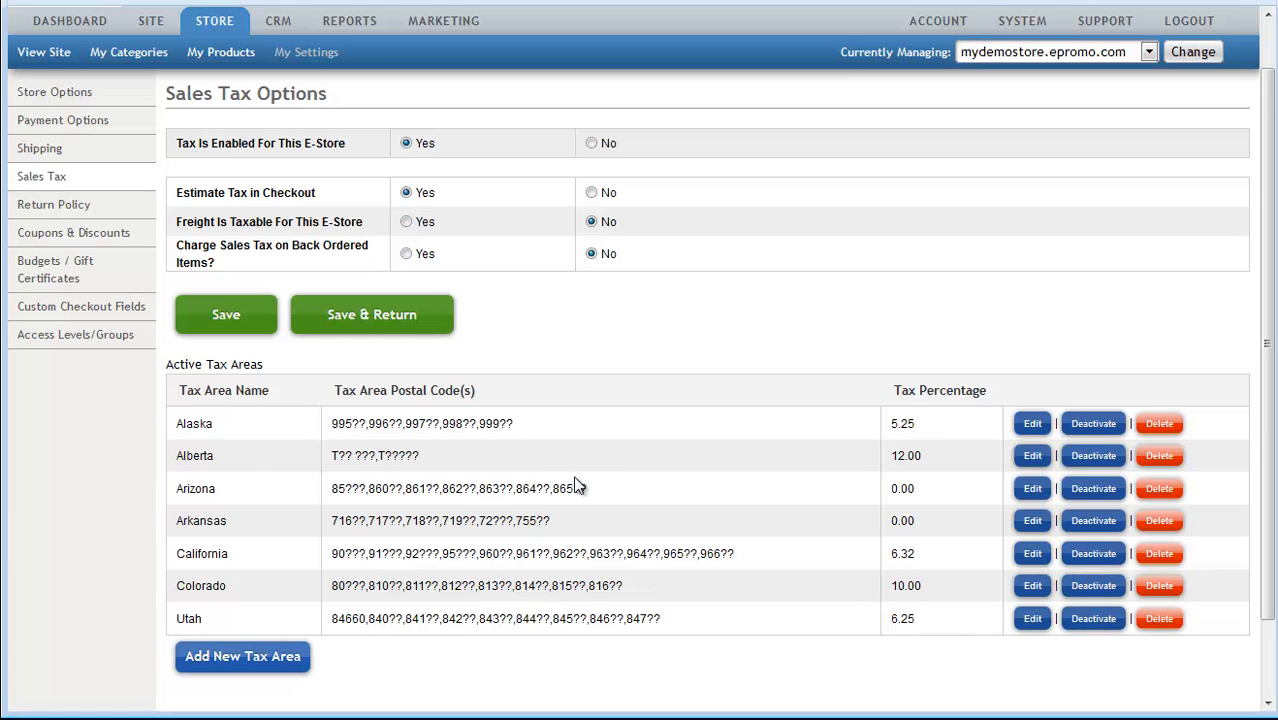
Step: View the Utah tax area's editable details and close them without changes
scroll(720, 578, down, 1)
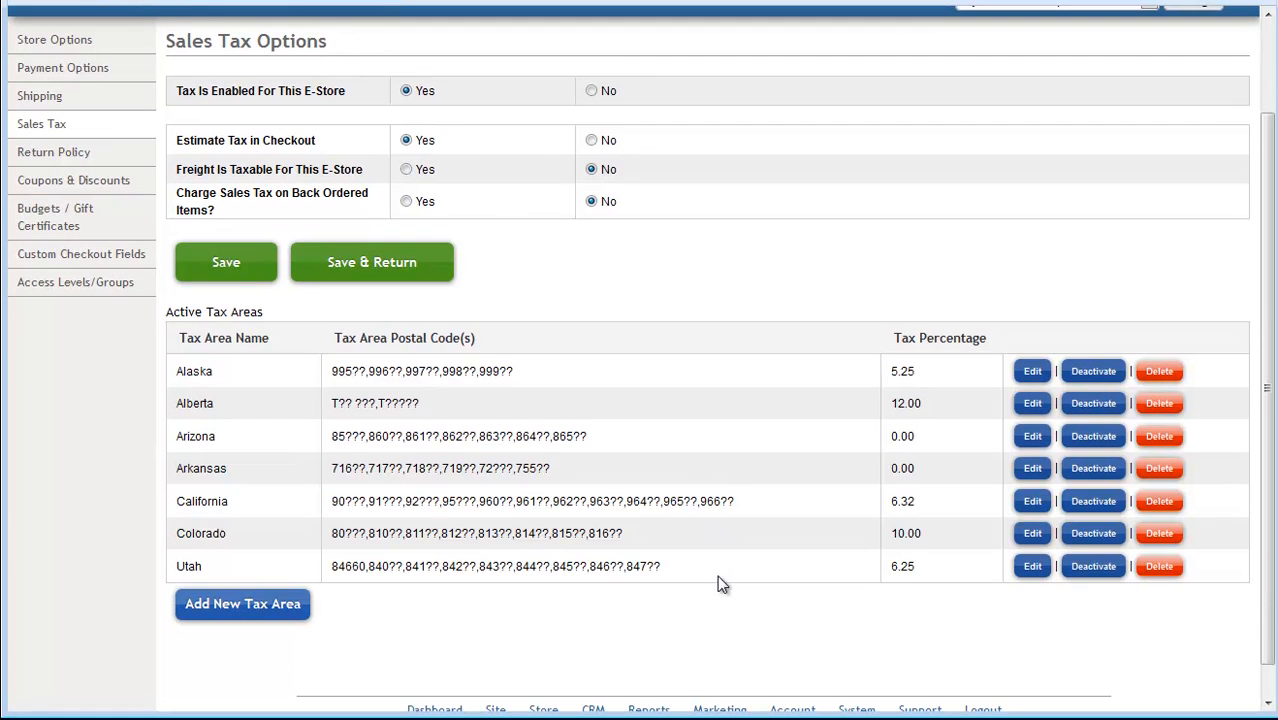
click(1033, 568)
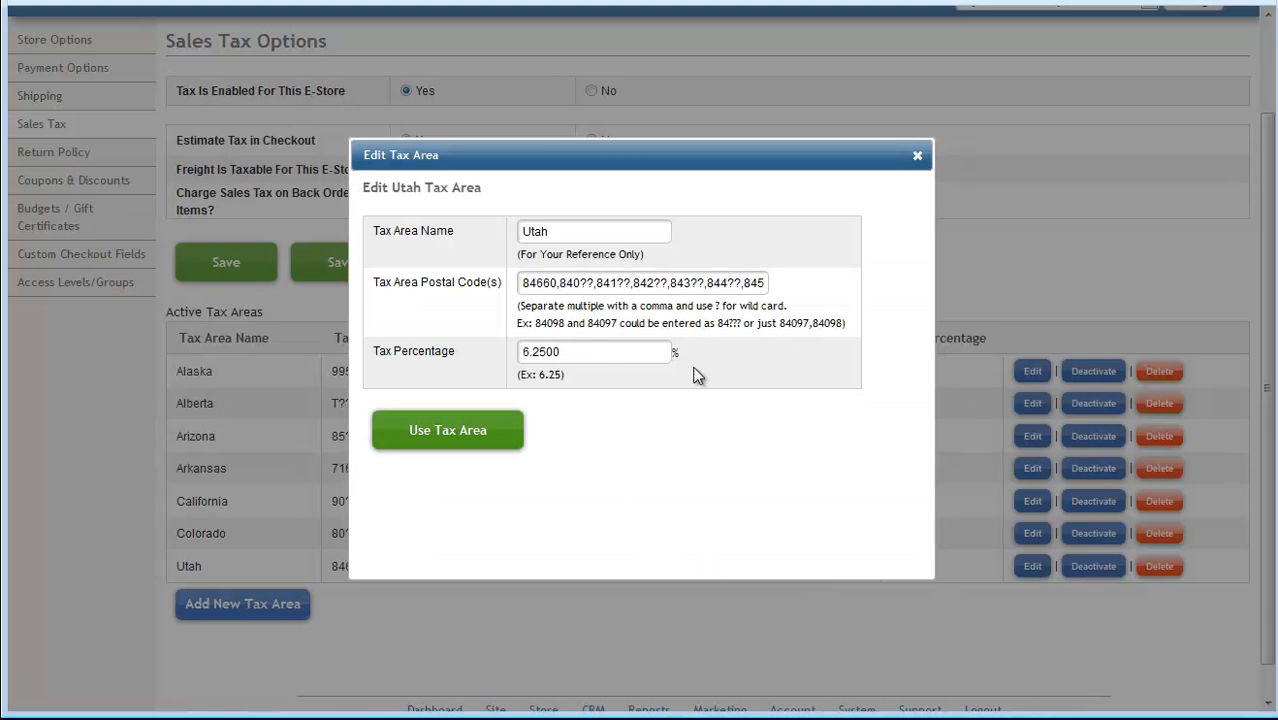
click(917, 156)
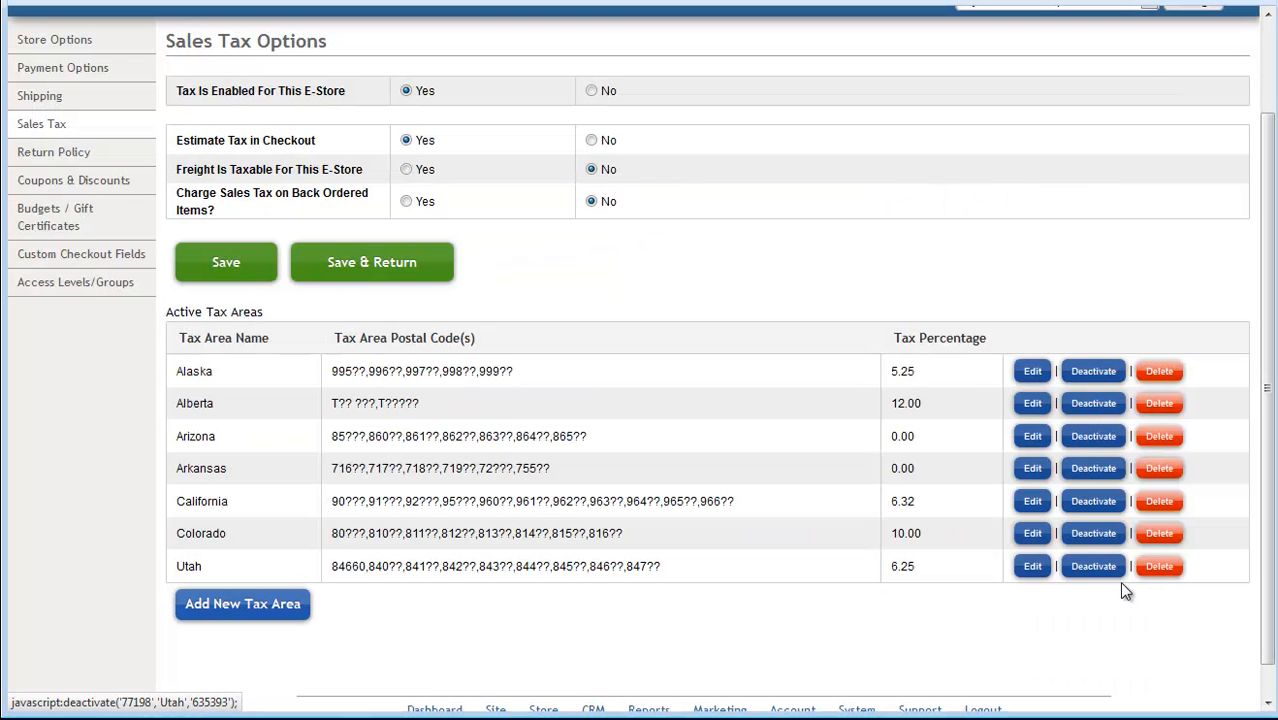
Step: Deactivate the Alaska tax area for this store and delete the Arkansas tax area from the entire system
click(1088, 383)
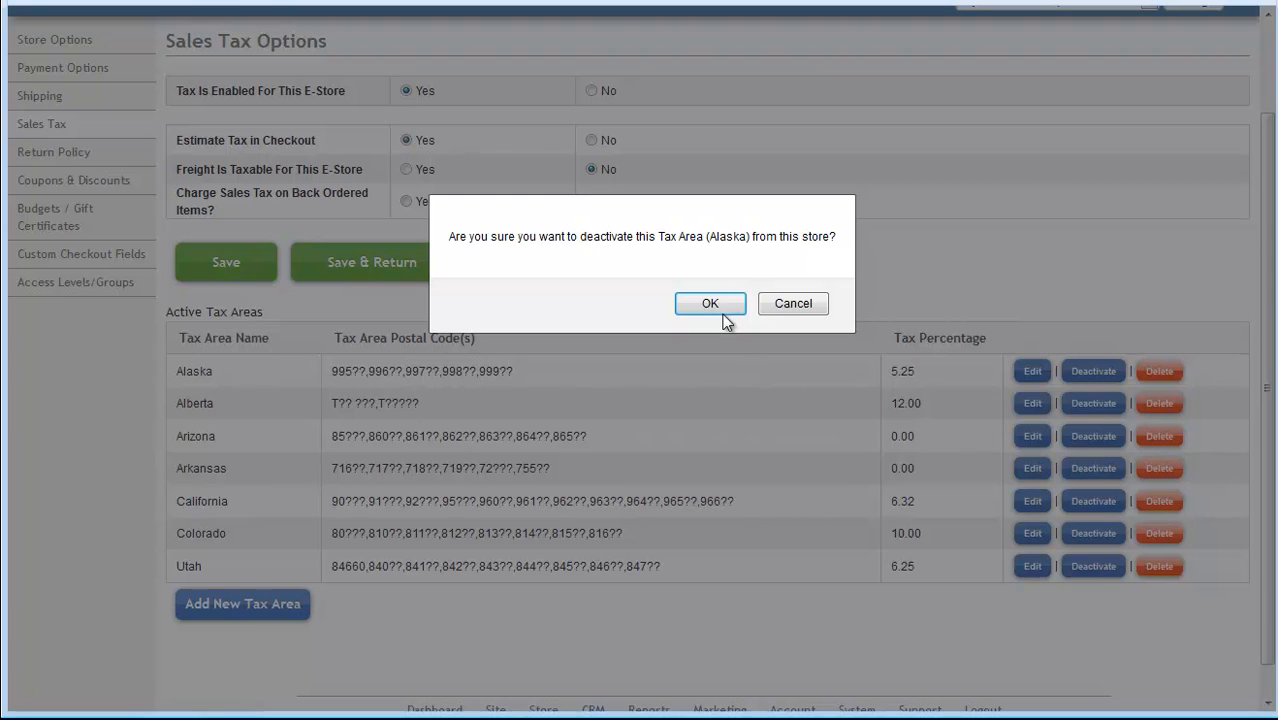
click(700, 303)
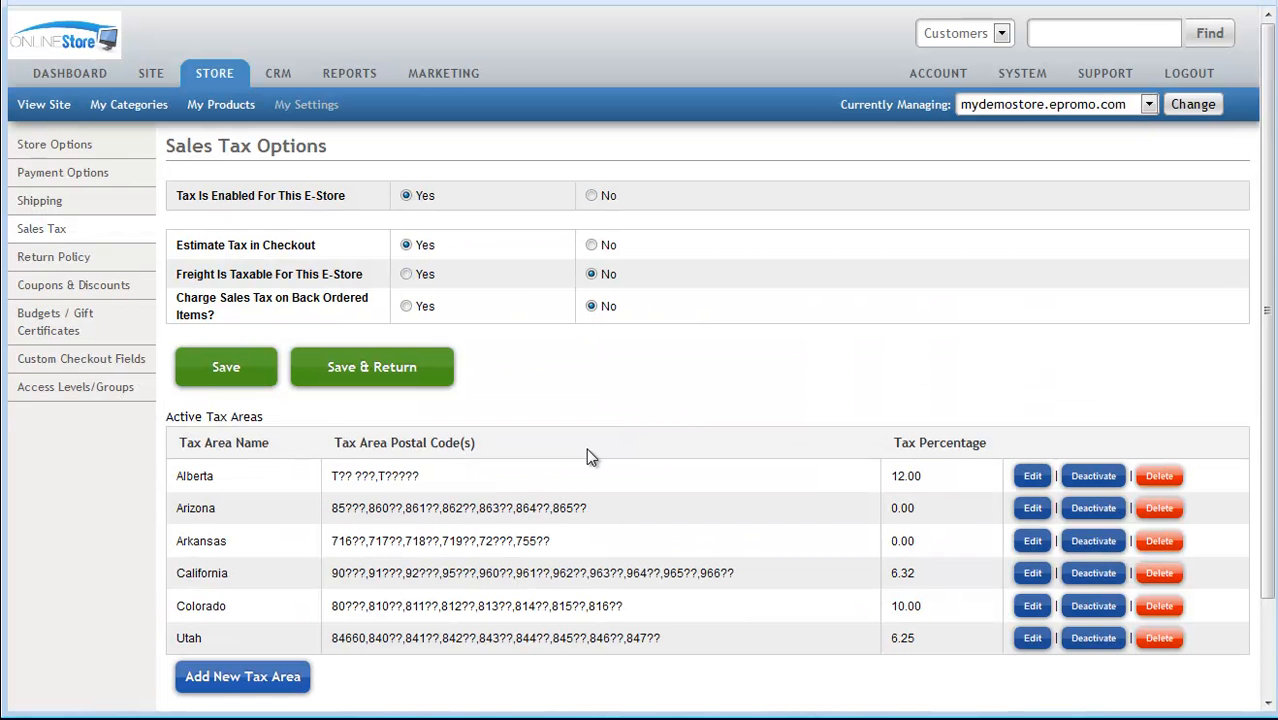
scroll(525, 533, down, 1)
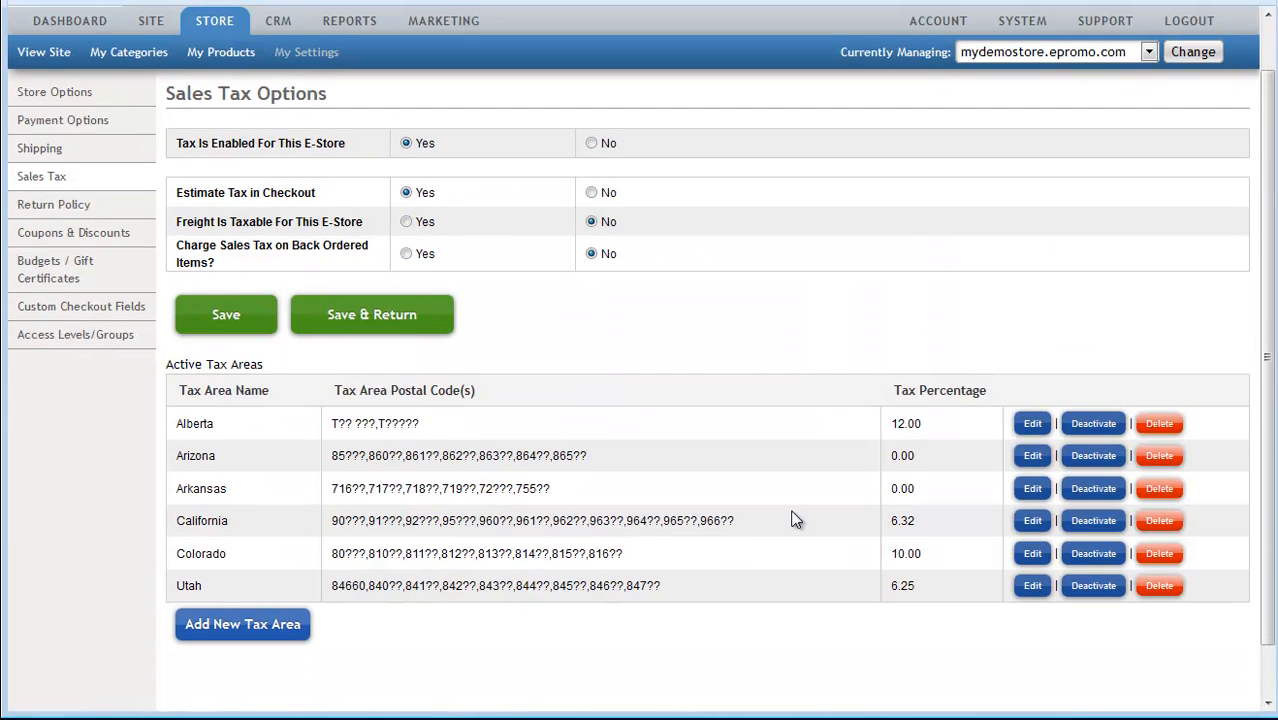
click(1160, 488)
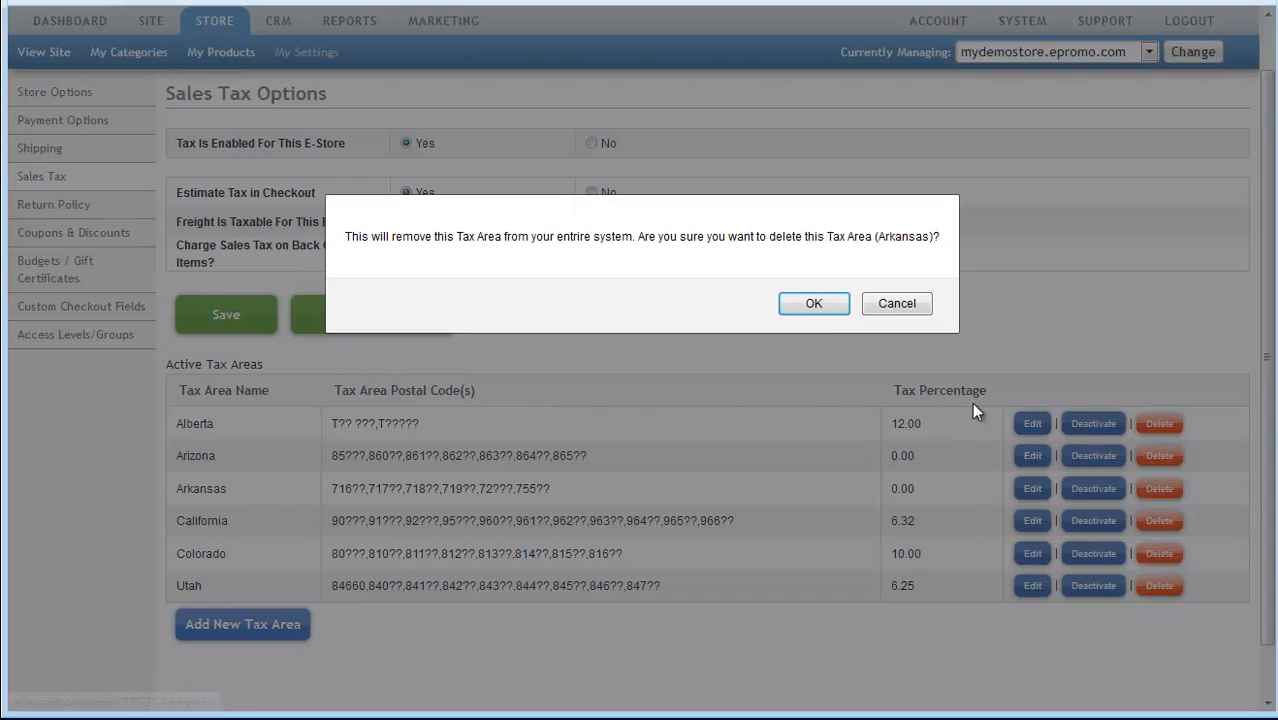
click(812, 303)
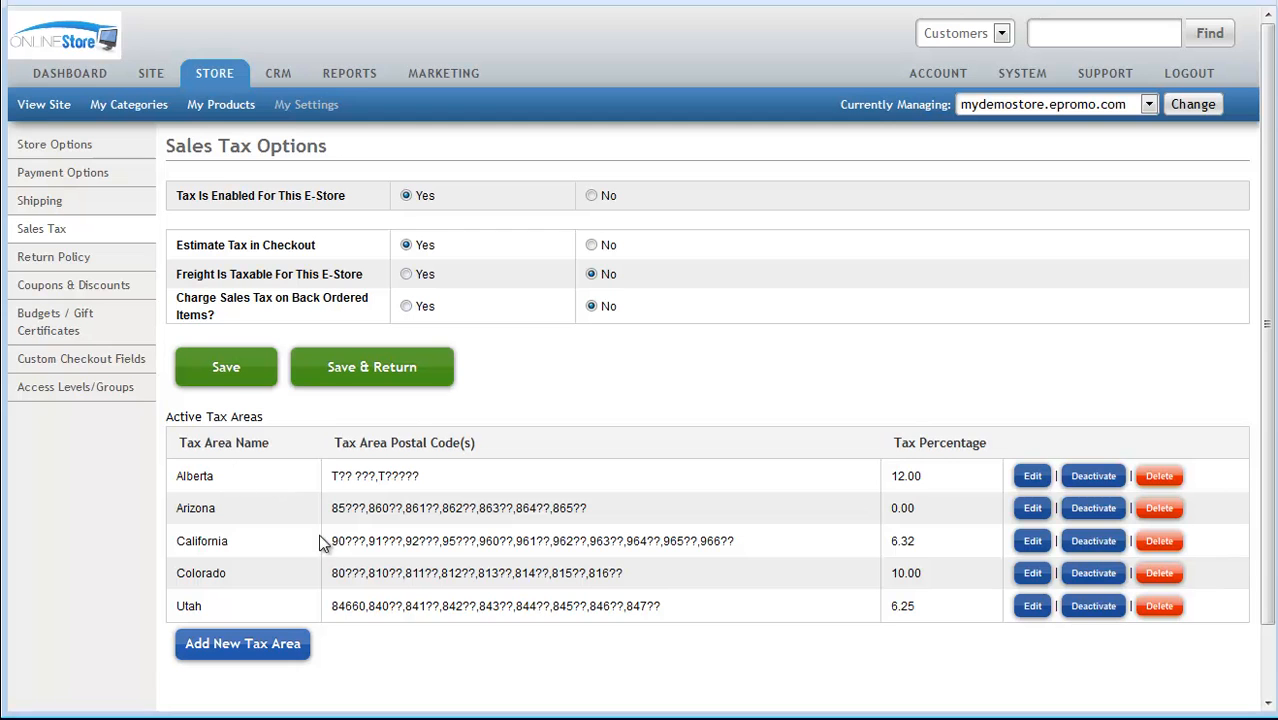
Step: Review the names, postal codes and tax percentages of the remaining active tax areas
scroll(300, 532, down, 1)
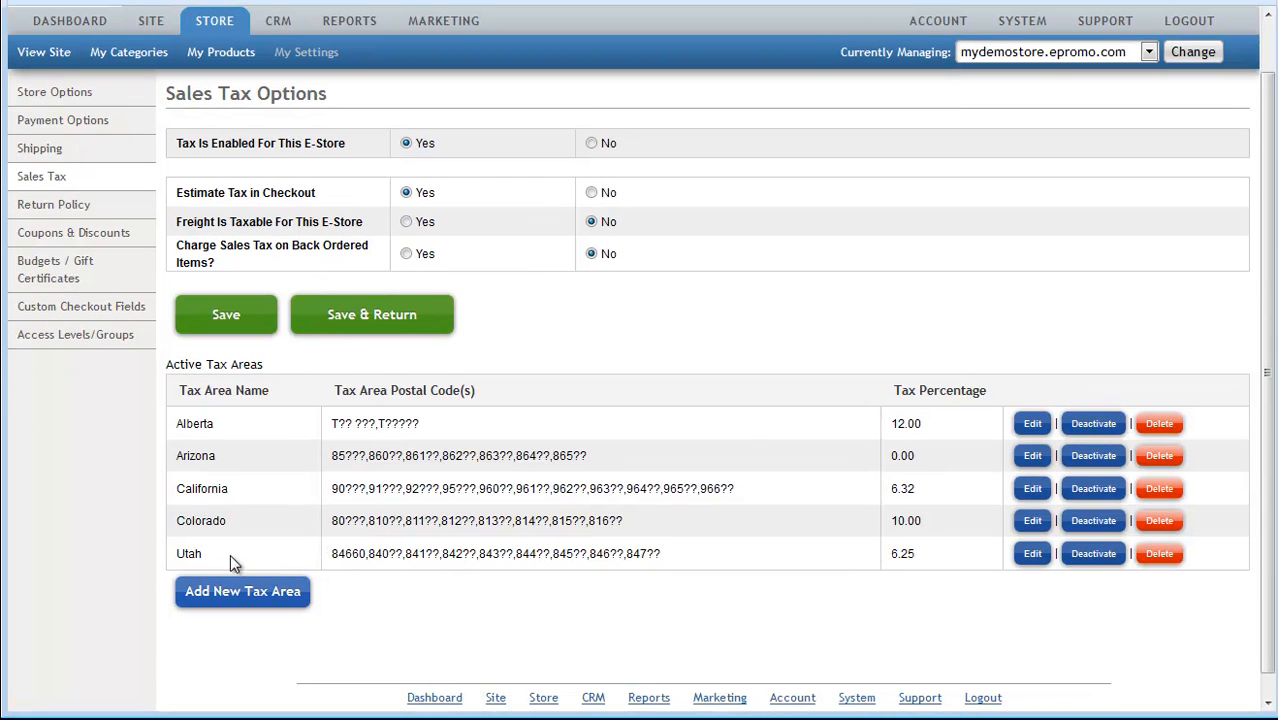
drag(231, 556, 168, 432)
click(537, 350)
drag(332, 488, 365, 487)
drag(333, 423, 724, 562)
click(724, 562)
drag(925, 455, 897, 456)
scroll(548, 592, up, 1)
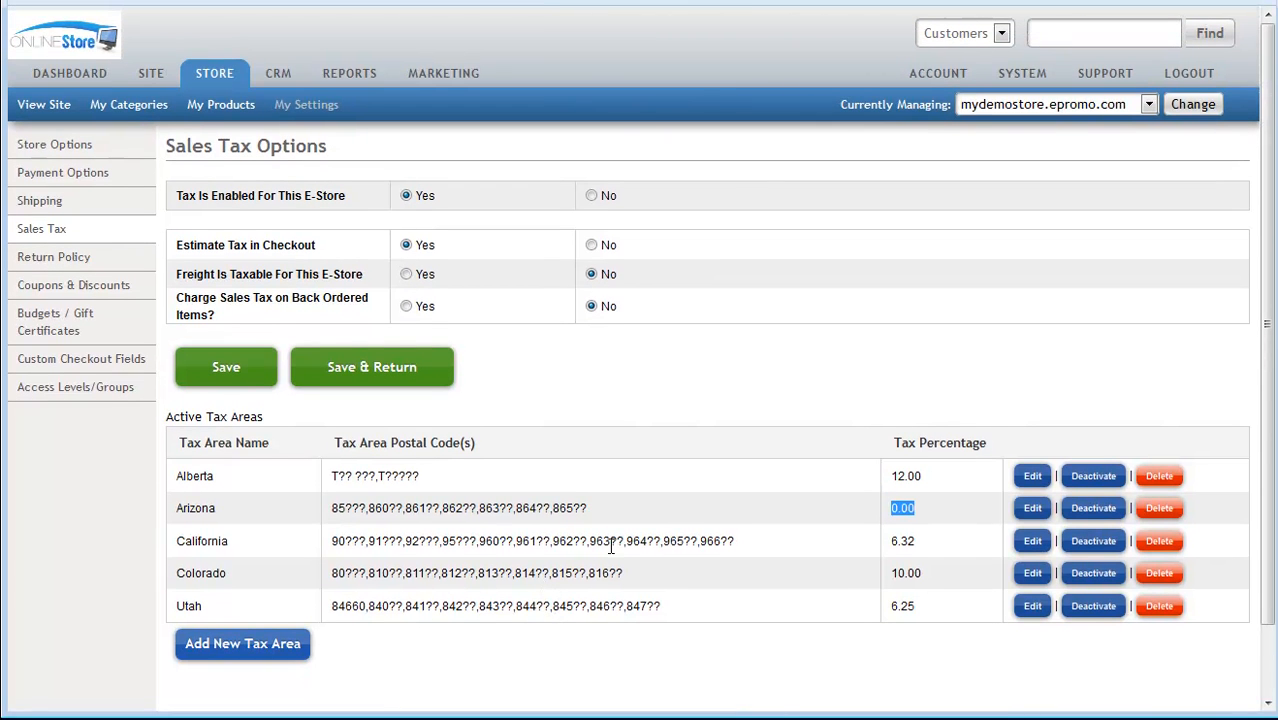
Step: Go to the store's product list and open the product "abcdefghijklmnop" for editing
click(809, 399)
click(221, 104)
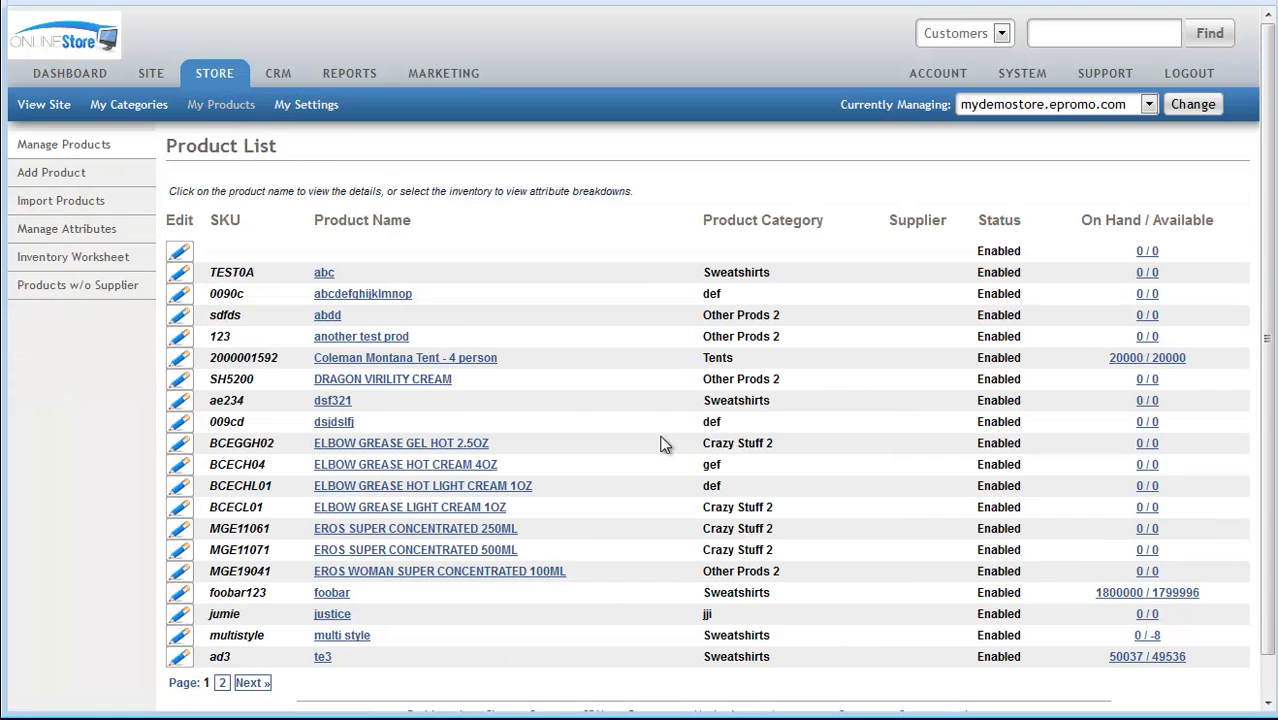
click(345, 337)
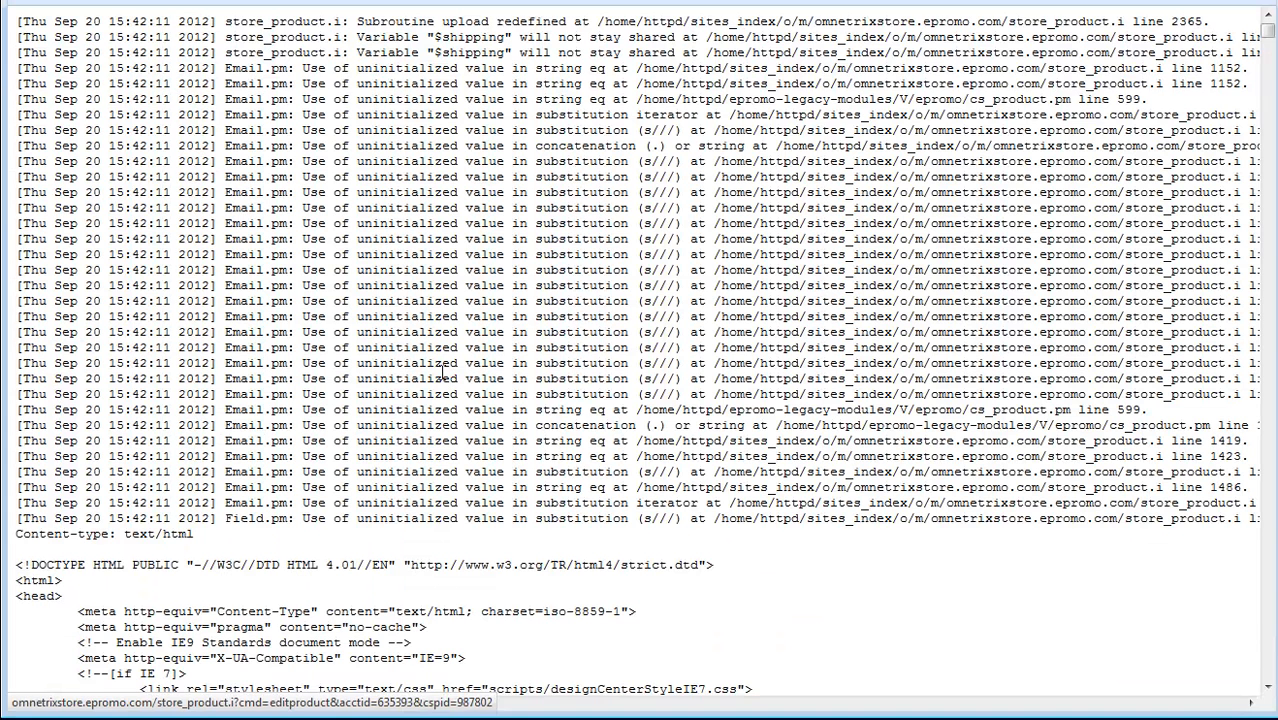
key(alt+Left)
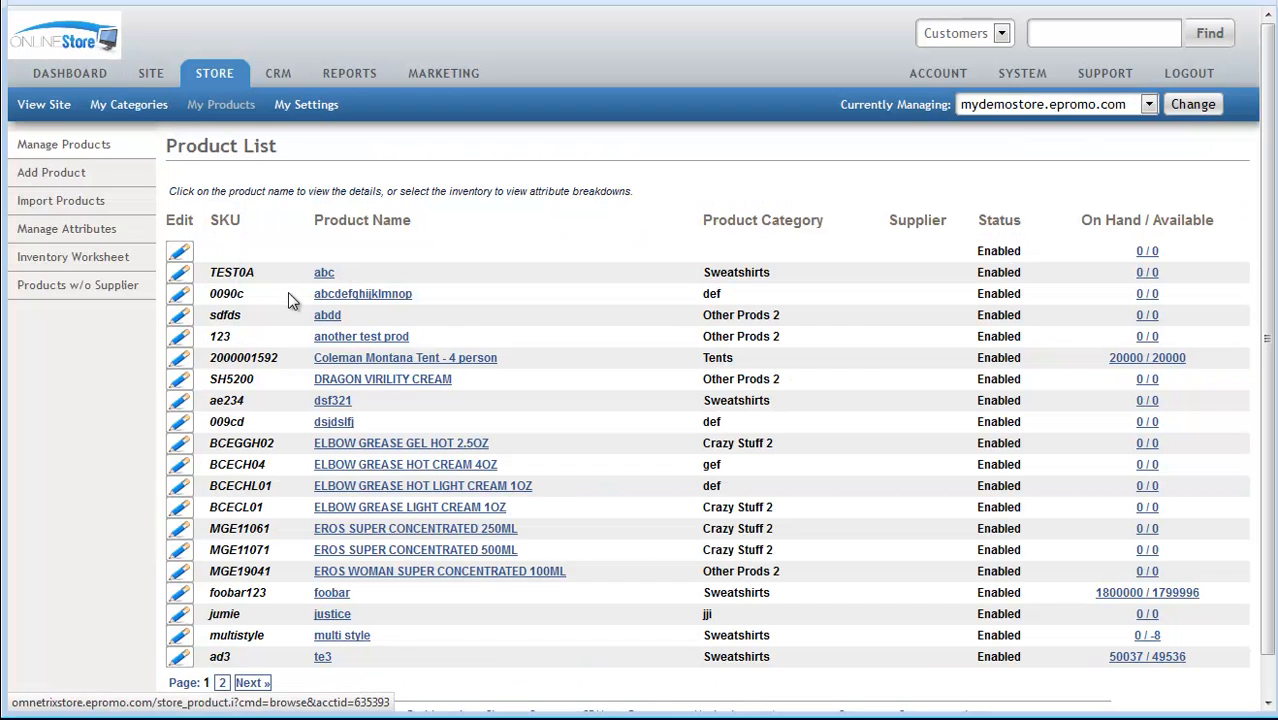
click(330, 294)
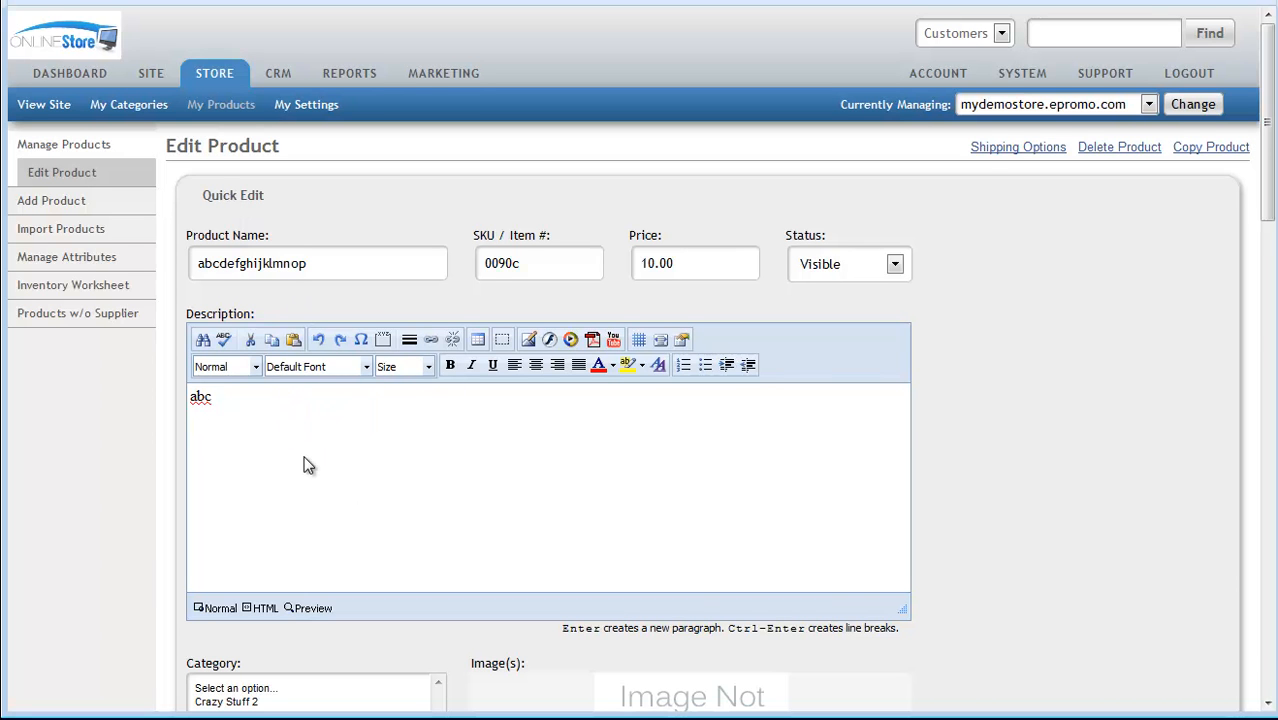
Step: Expand the product's Delivery & Tax Settings, toggle "Product is taxable" off and back on, and collapse the section
scroll(305, 462, down, 5)
scroll(305, 463, down, 6)
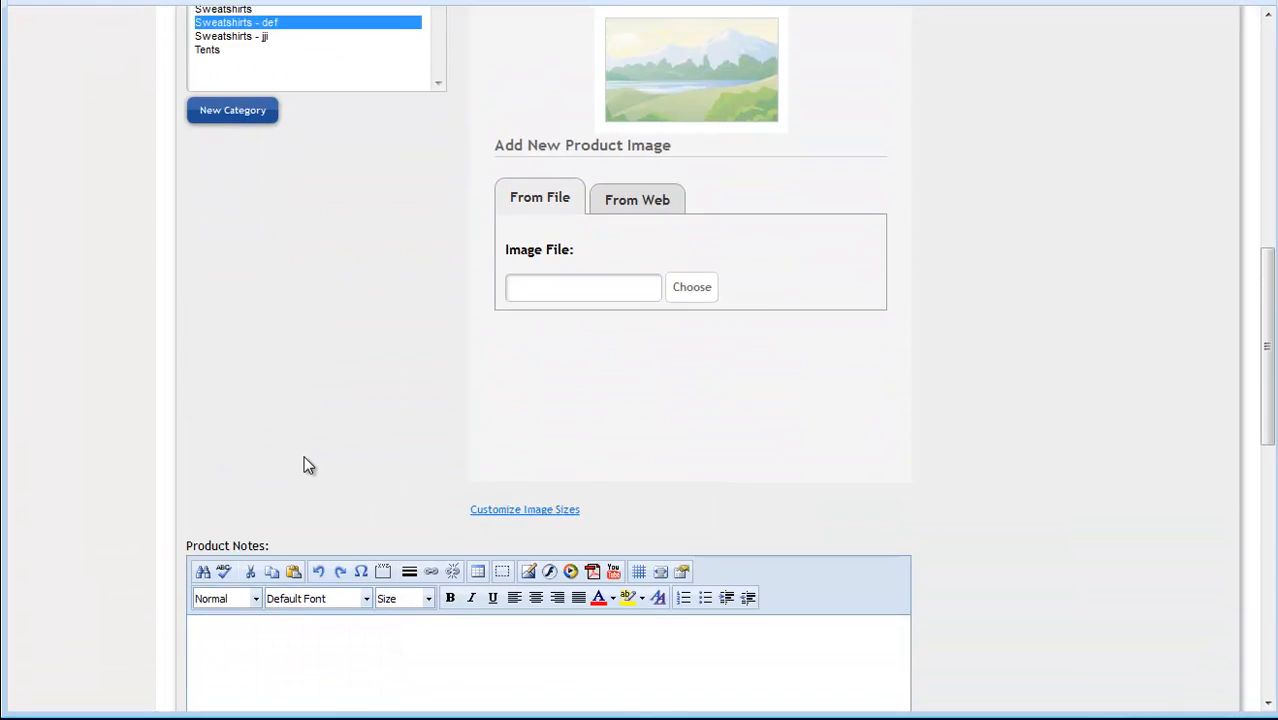
scroll(268, 570, down, 1)
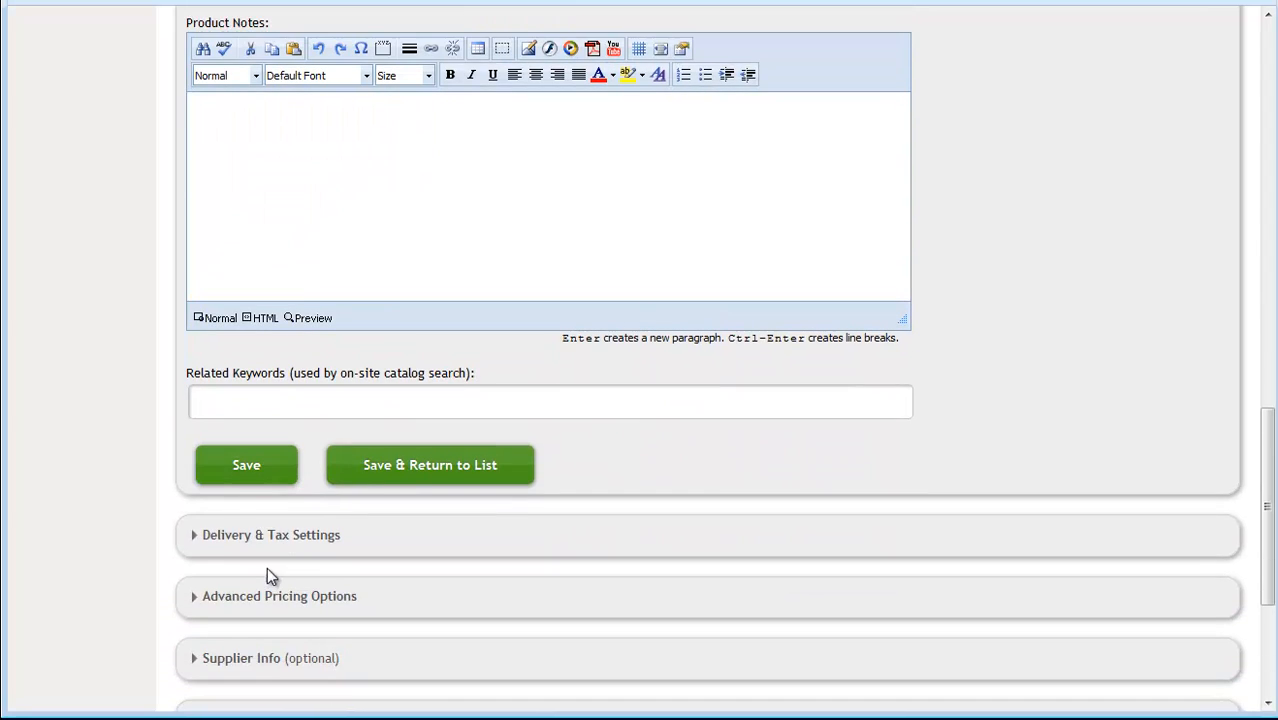
click(270, 540)
scroll(283, 535, down, 1)
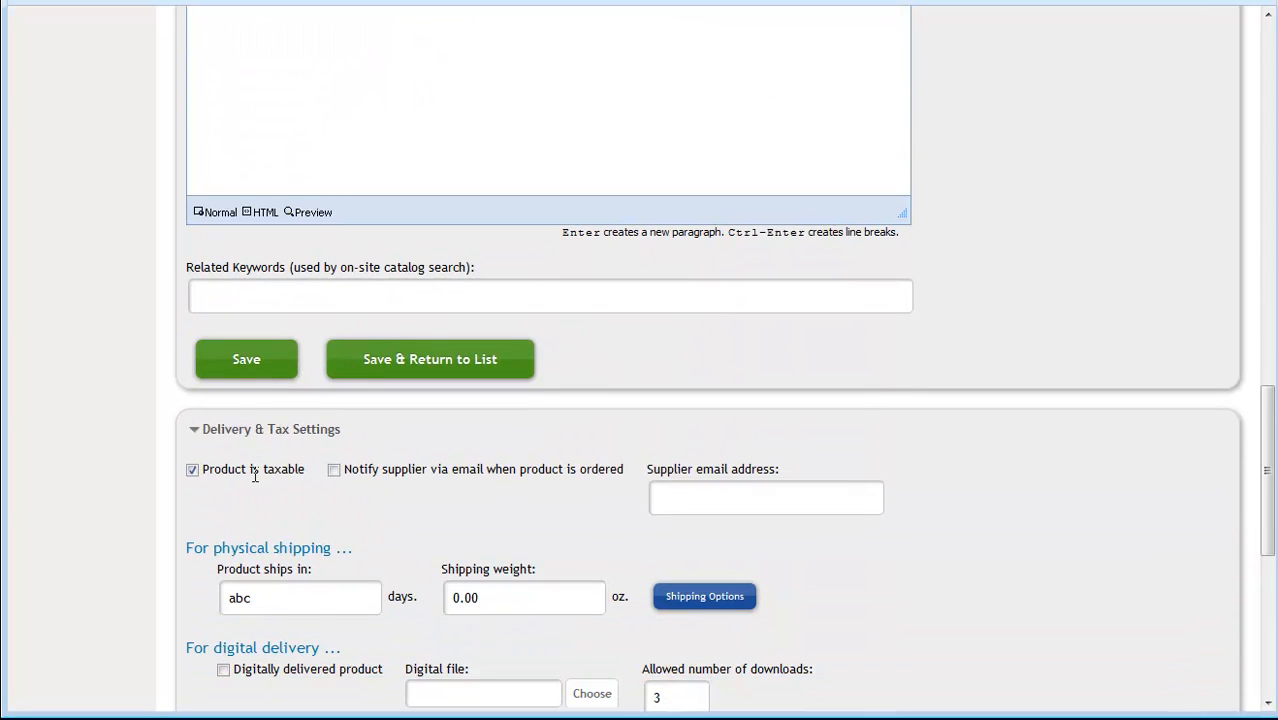
click(195, 477)
click(193, 472)
click(238, 433)
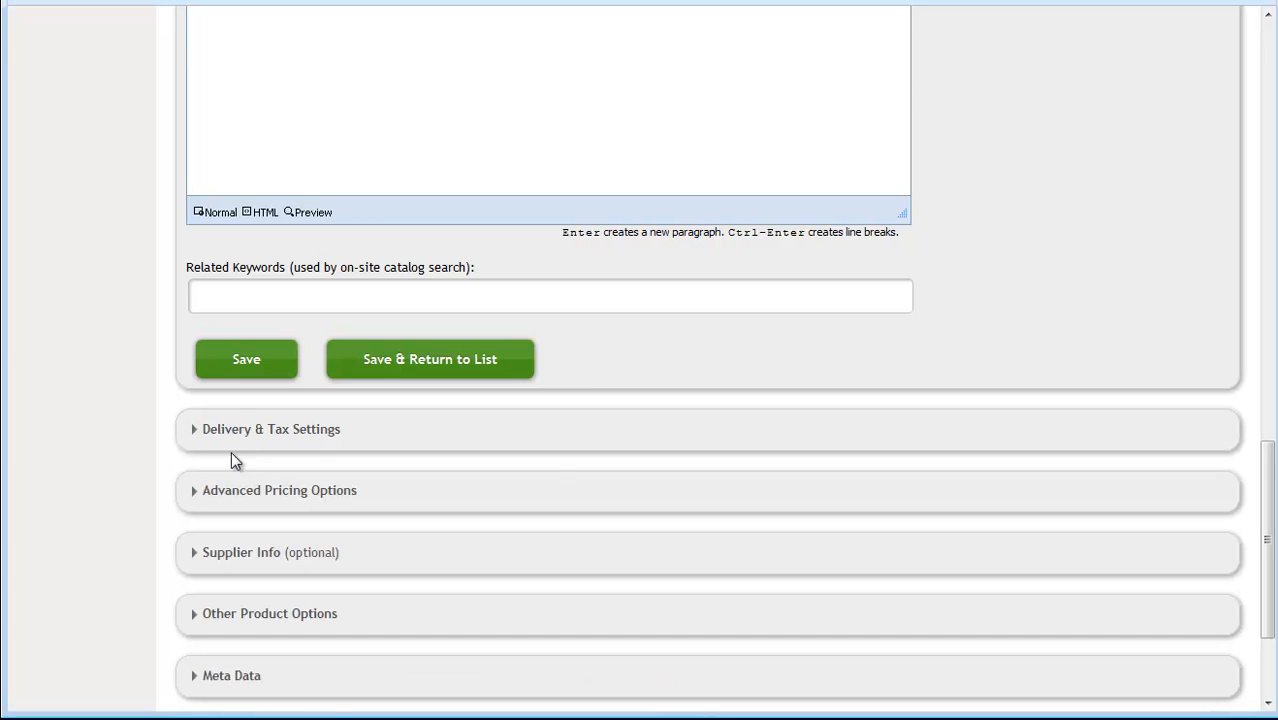
Step: Return to the store's Sales Tax Options and review the tax settings and active tax areas
scroll(239, 428, up, 15)
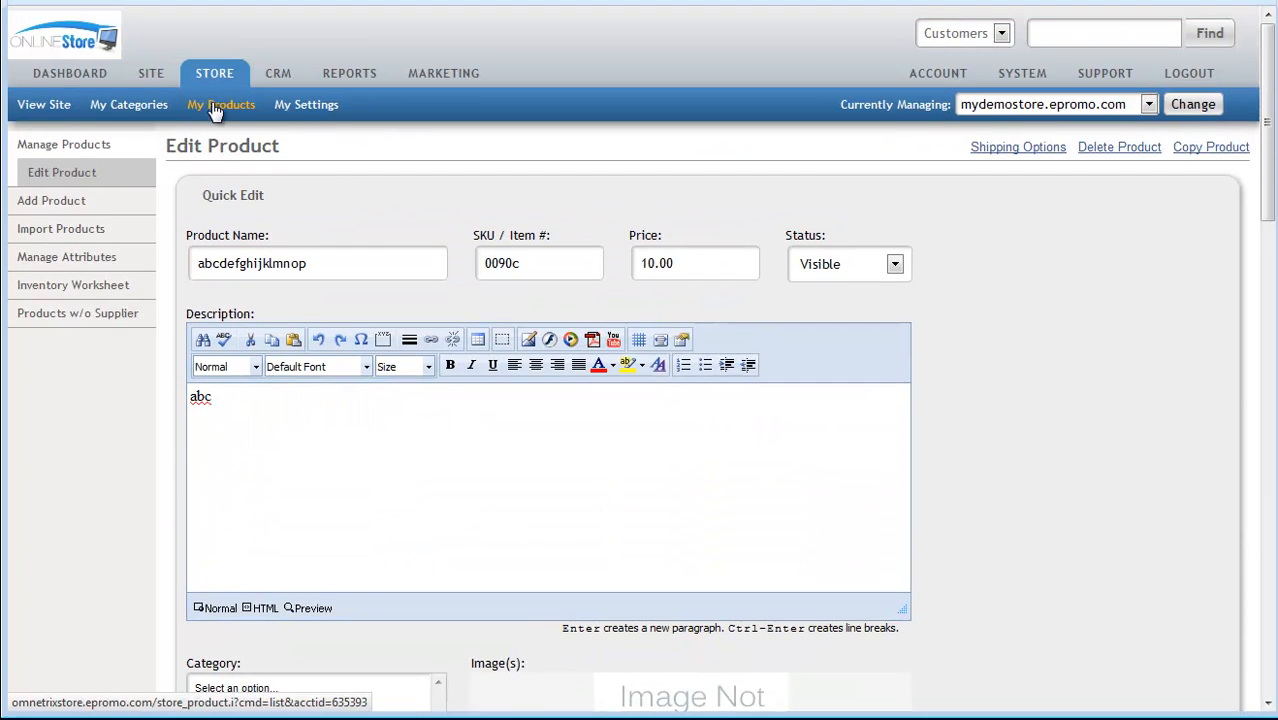
click(292, 108)
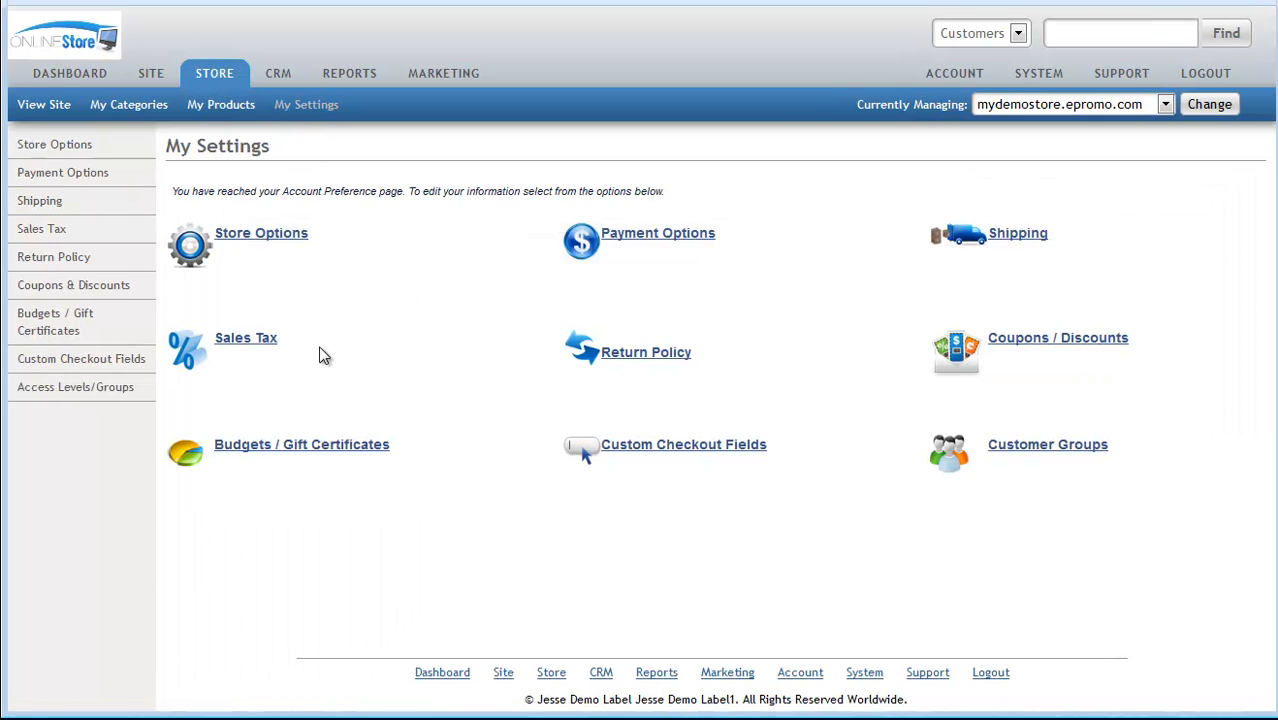
click(264, 345)
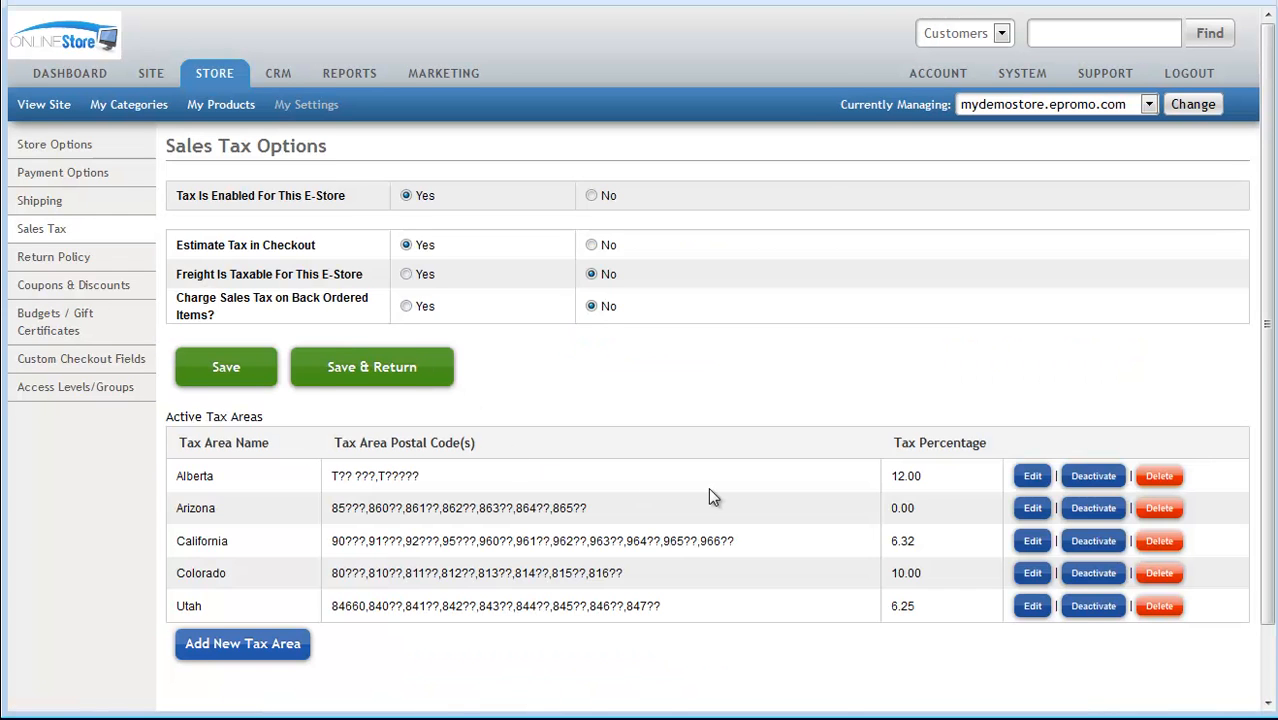
scroll(708, 489, down, 1)
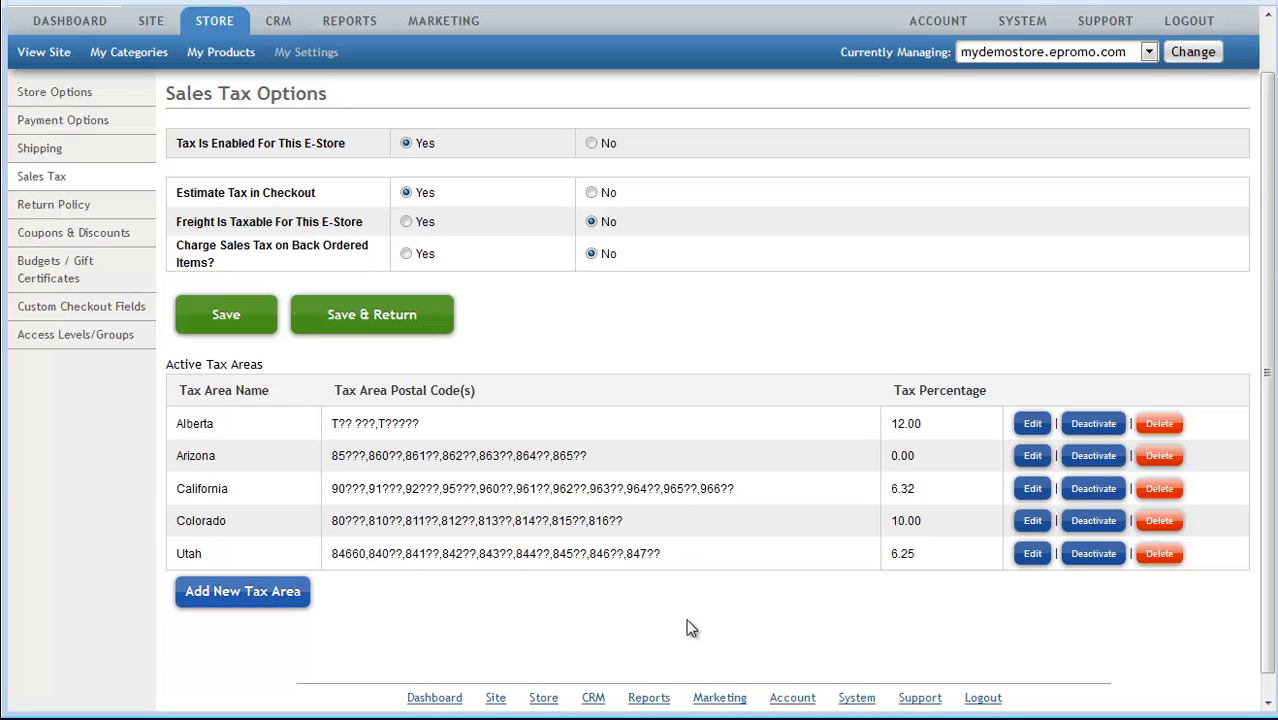
scroll(740, 530, up, 1)
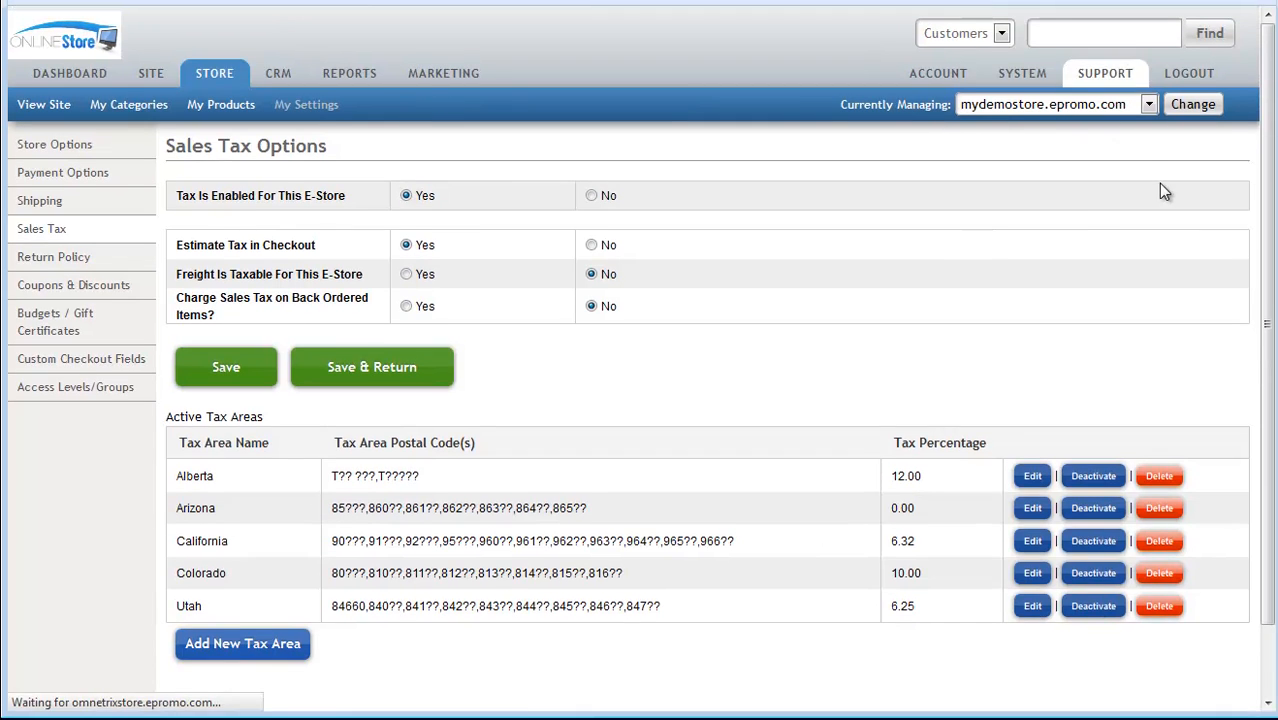